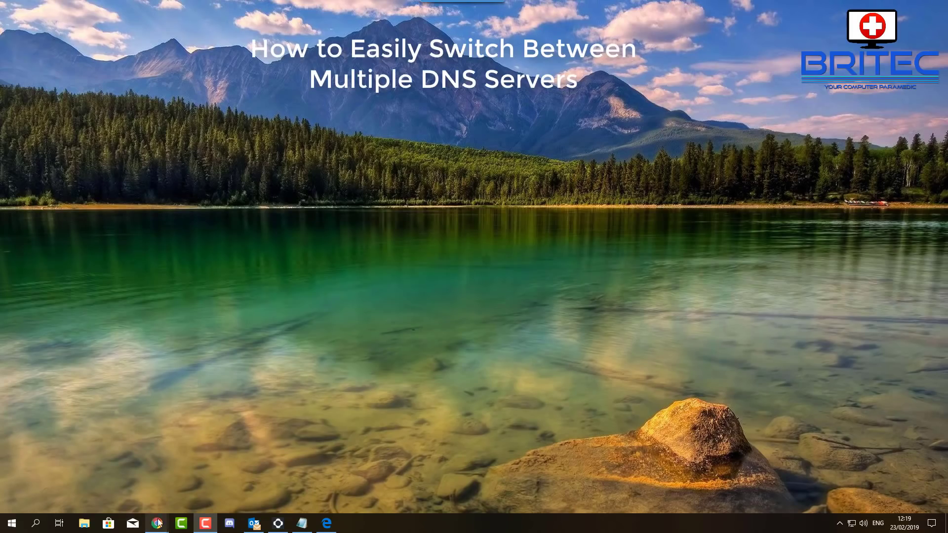
# - Run the downloaded ChrisPC DNS Switch Pro setup exe from Chrome's download bar
pyautogui.moveTo(157, 523)
pyautogui.click(110, 481)
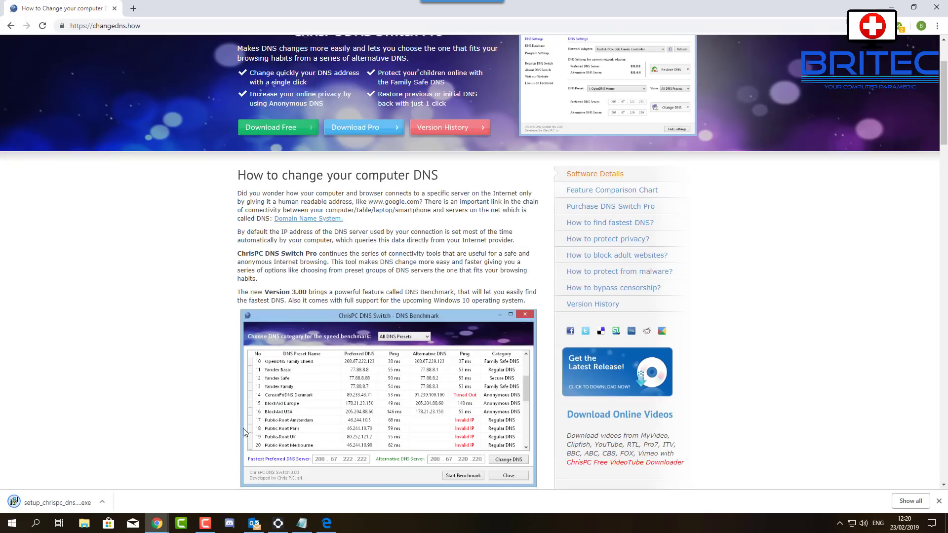
pyautogui.click(43, 503)
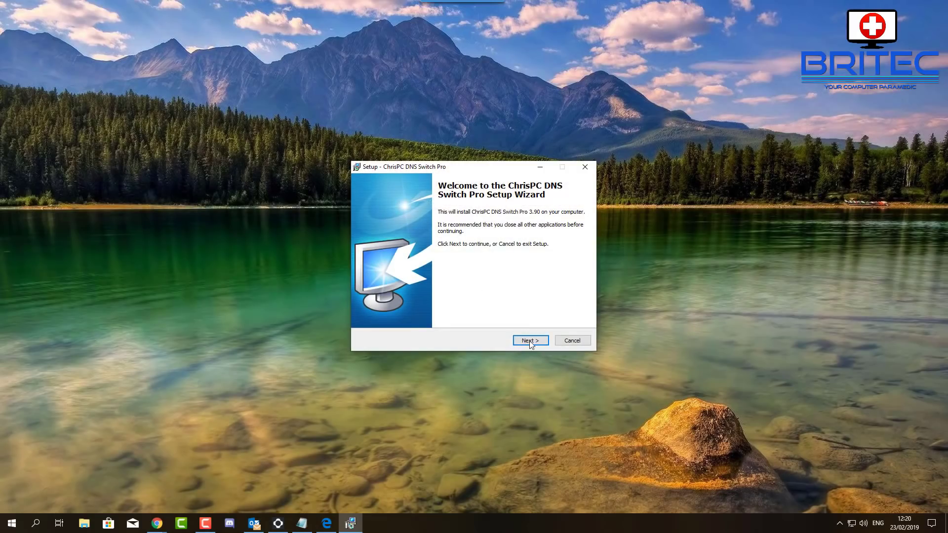
# - Accept the licence and install into C:\Program Files (x86)\ChrisPC DNS Switch Pro with default options
pyautogui.click(530, 341)
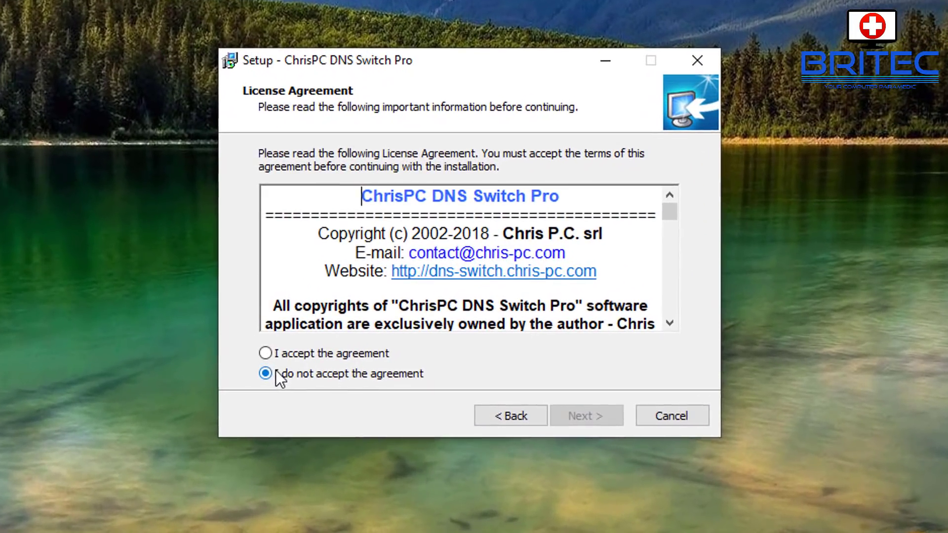
pyautogui.click(374, 310)
pyautogui.click(531, 340)
pyautogui.click(588, 420)
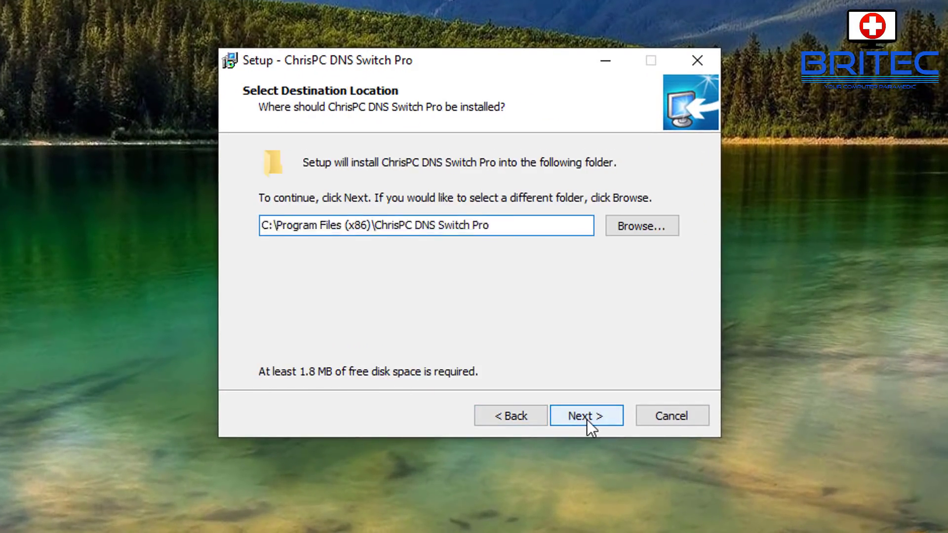
pyautogui.click(565, 416)
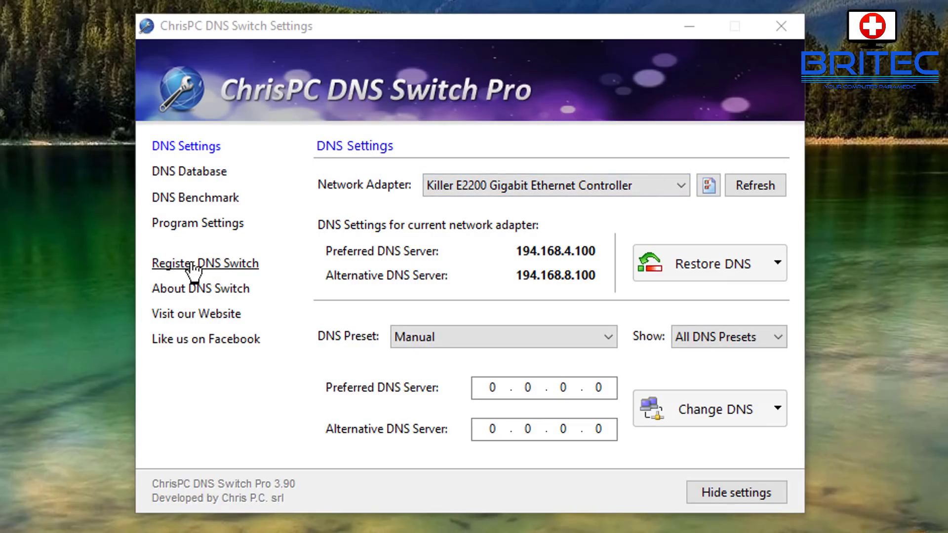
# - Register DNS Switch Pro with the licence user name and serial, then dismiss the thank-you message
pyautogui.click(234, 271)
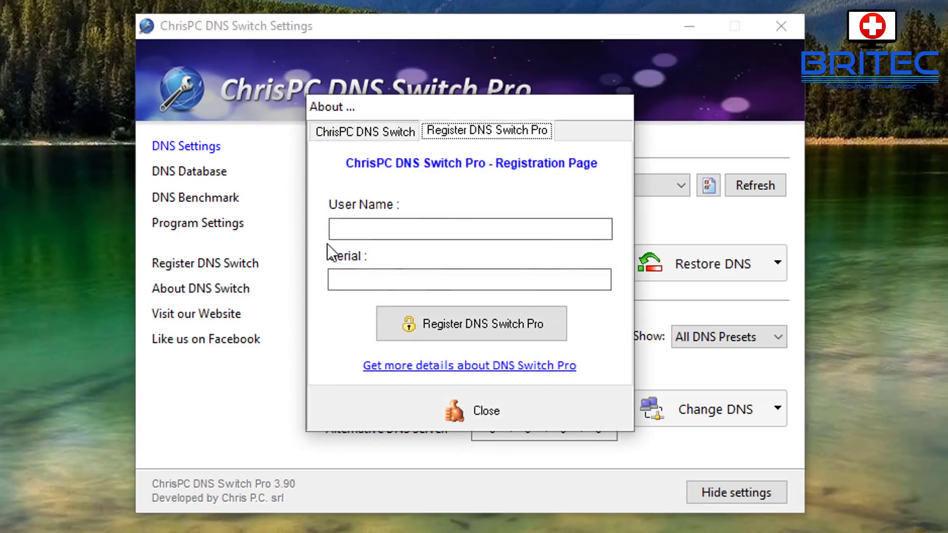
pyautogui.click(352, 236)
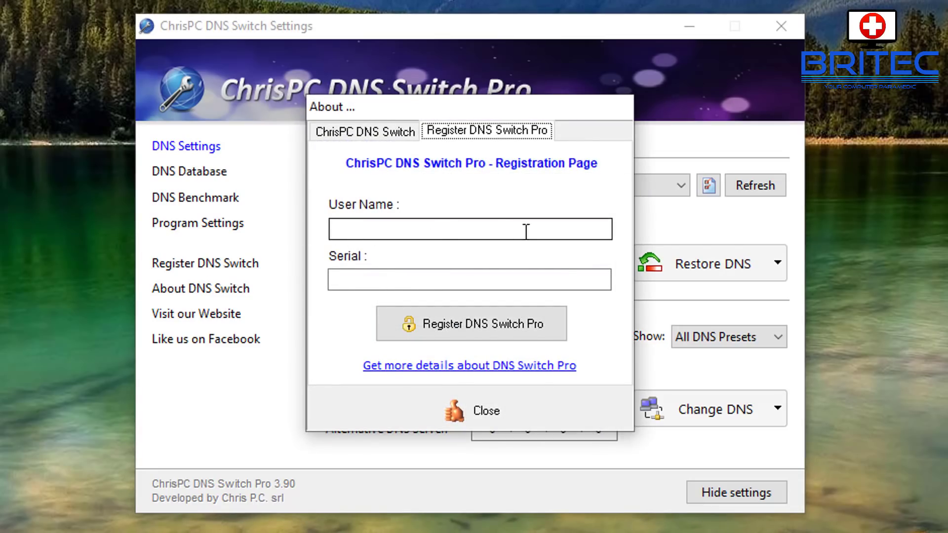
pyautogui.click(580, 278)
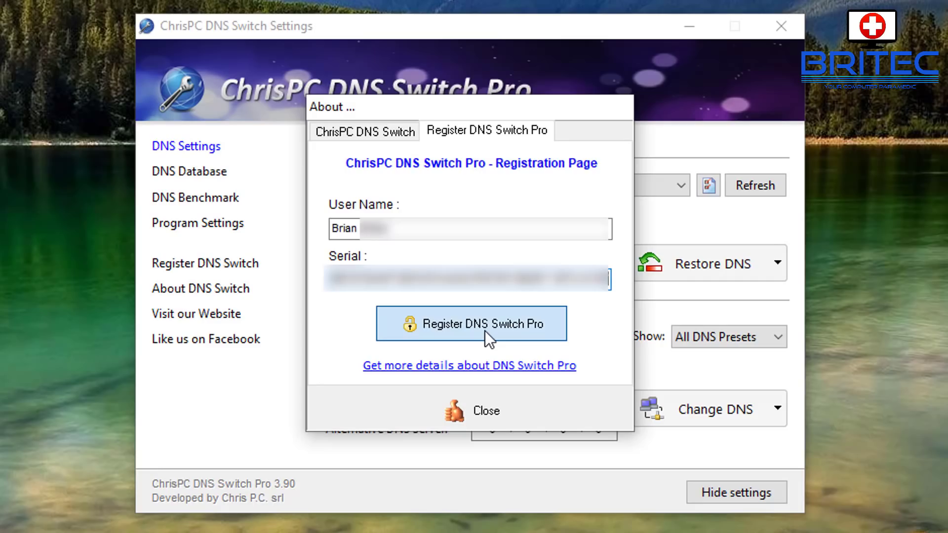
pyautogui.click(485, 331)
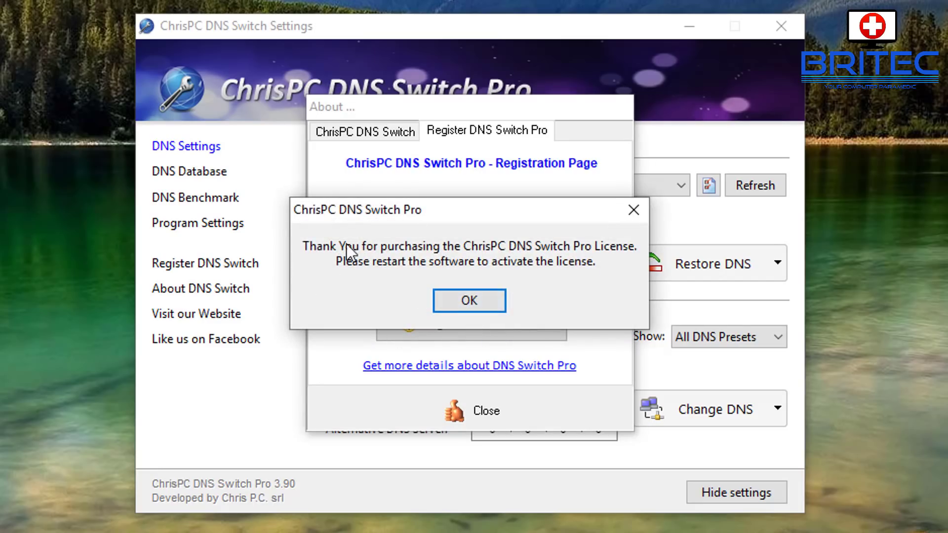
pyautogui.click(473, 307)
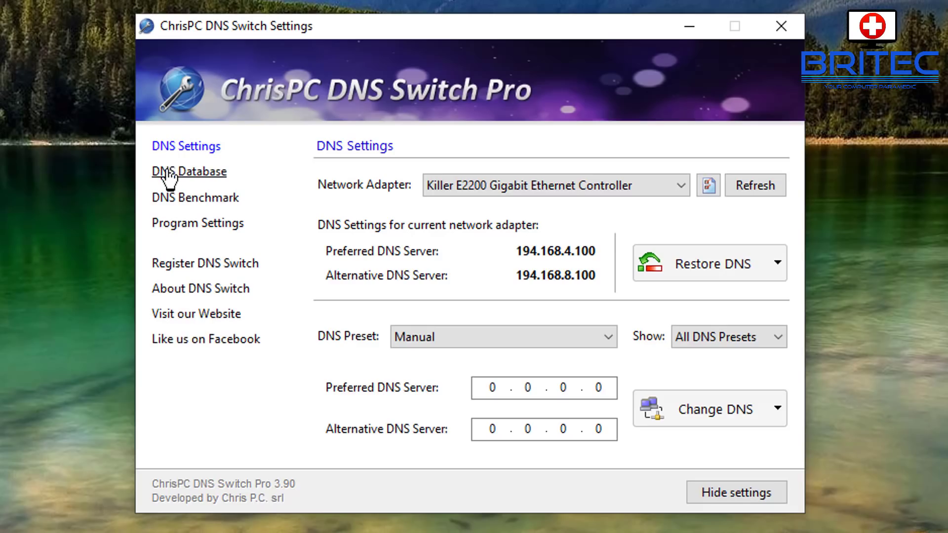
# - Show the DNS Database page listing presets such as OpenDNS Home and Google Public DNS
pyautogui.click(184, 176)
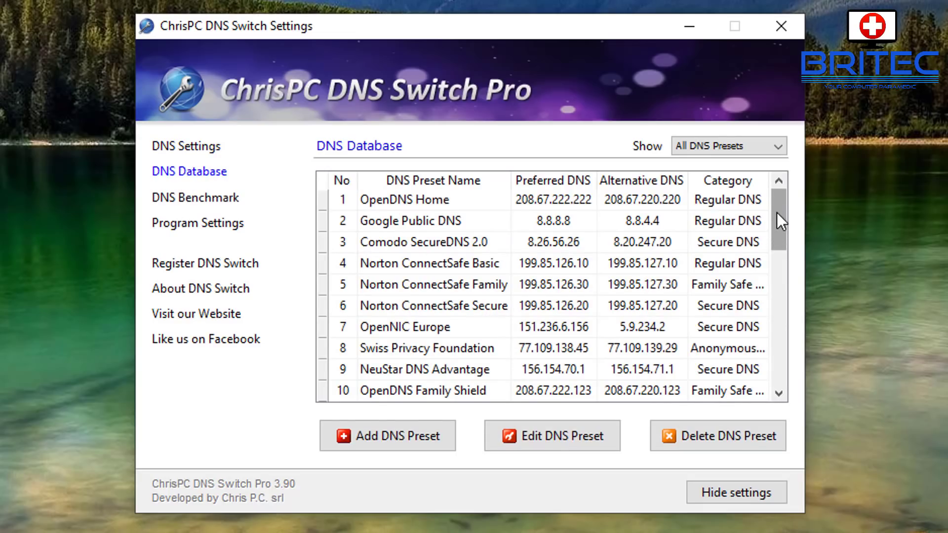
pyautogui.moveTo(778, 212)
pyautogui.mouseDown()
pyautogui.moveTo(760, 336)
pyautogui.moveTo(760, 348)
pyautogui.moveTo(778, 347)
pyautogui.moveTo(780, 356)
pyautogui.moveTo(767, 221)
pyautogui.mouseUp()
pyautogui.doubleClick(720, 285)
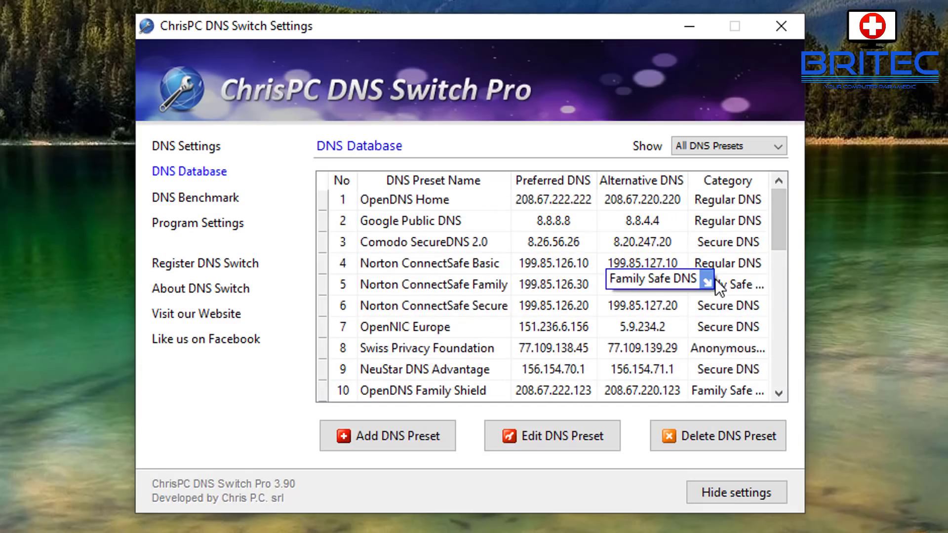
pyautogui.click(725, 284)
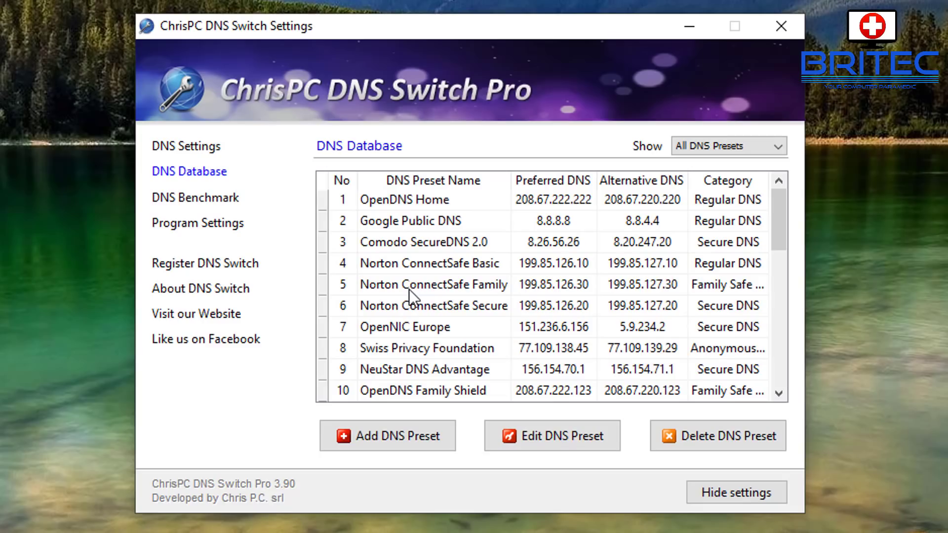
pyautogui.click(451, 286)
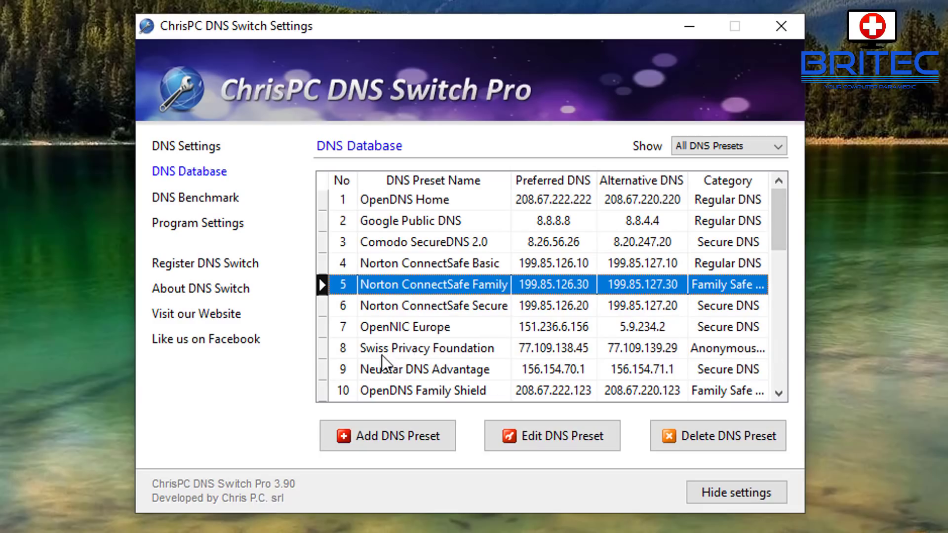
pyautogui.click(446, 351)
pyautogui.scroll(-3, 445, 348)
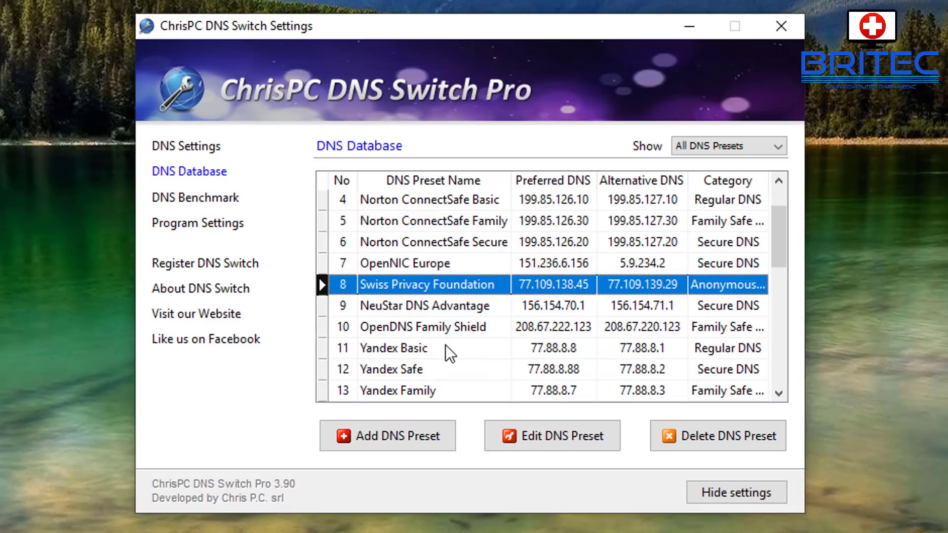
pyautogui.scroll(-5, 445, 346)
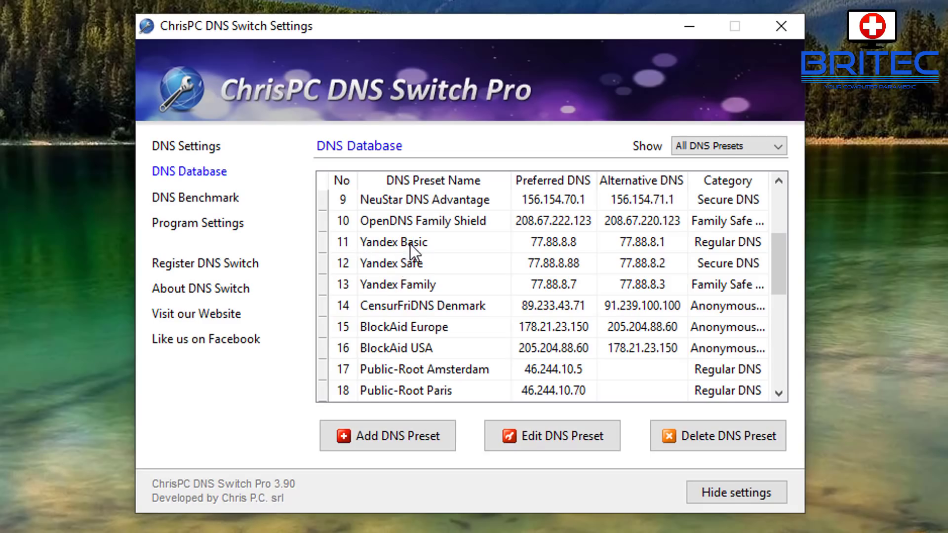
pyautogui.scroll(-14, 452, 330)
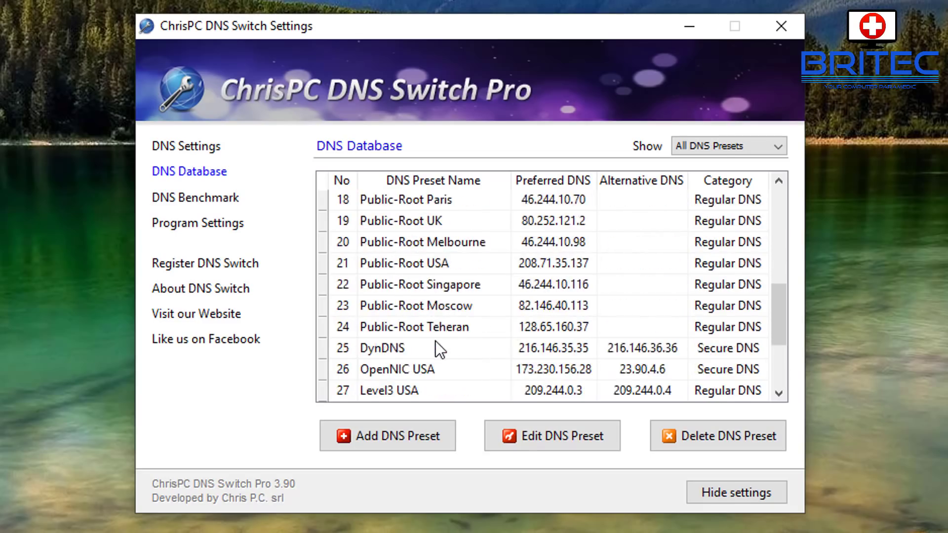
pyautogui.scroll(-2, 440, 350)
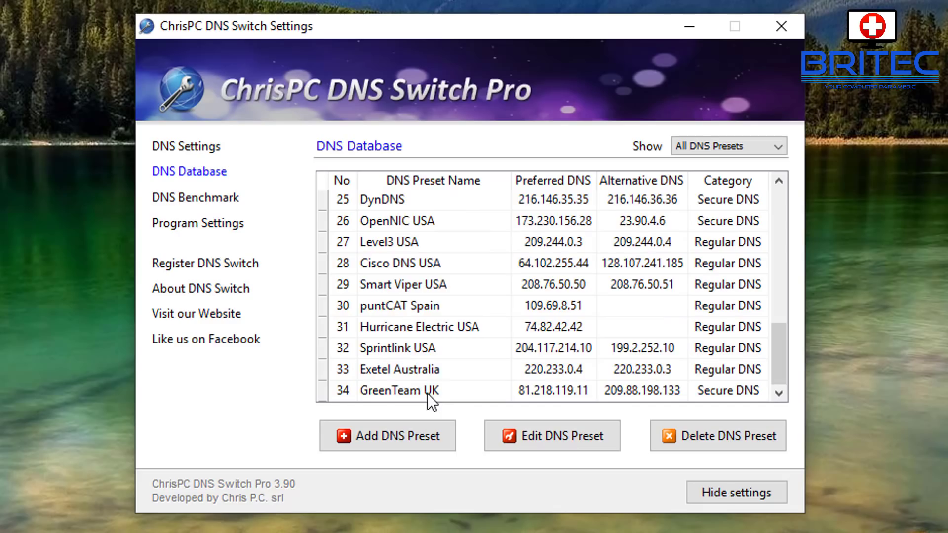
pyautogui.scroll(15, 439, 326)
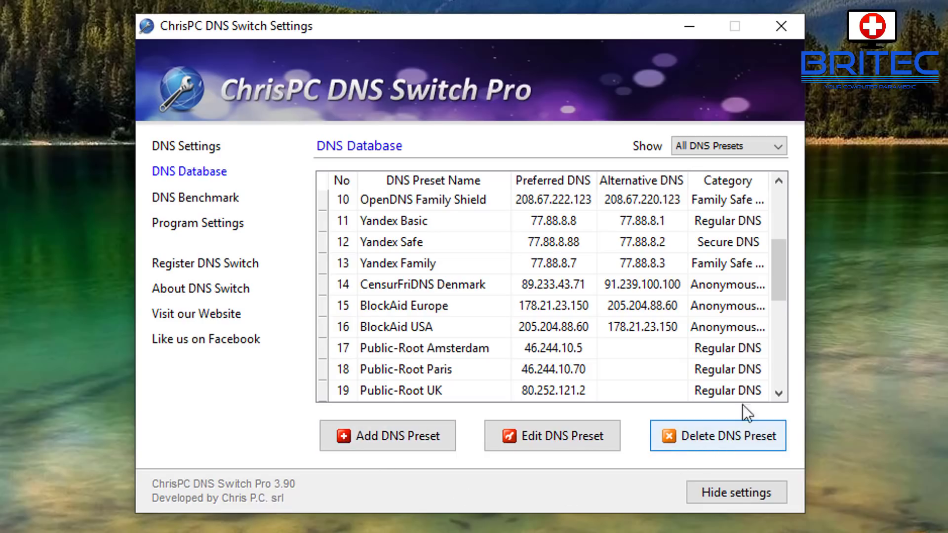
# - Filter the DNS database to Regular DNS presets, scroll the list, then show Secure DNS presets
pyautogui.click(779, 147)
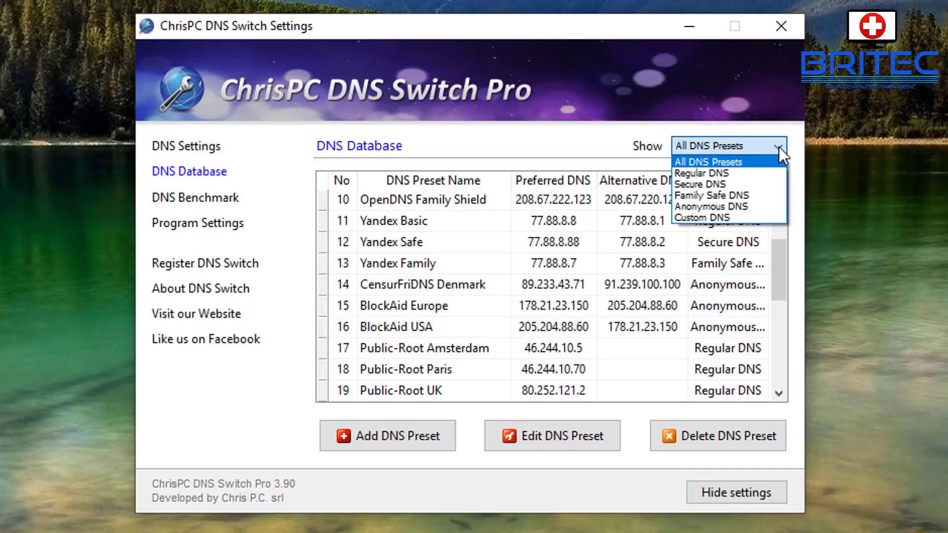
pyautogui.click(713, 175)
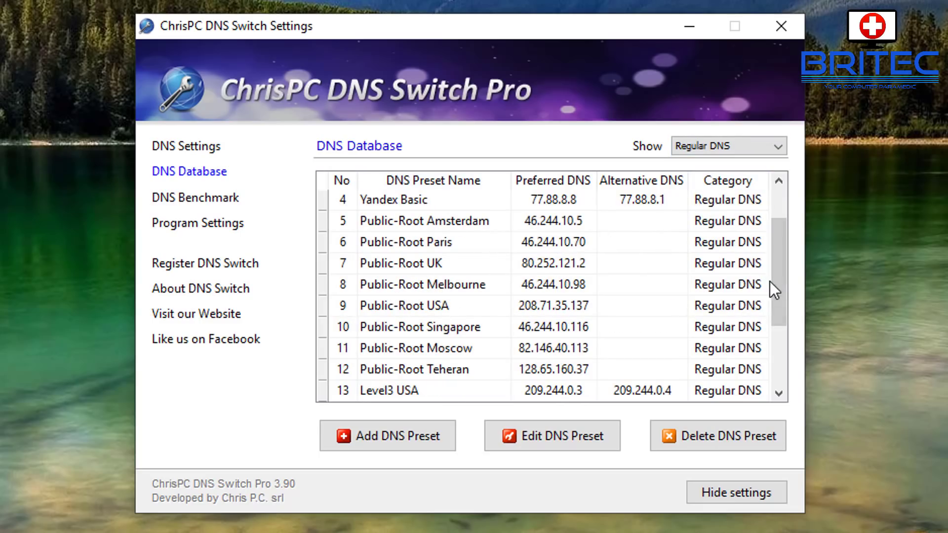
pyautogui.moveTo(770, 281); pyautogui.dragTo(784, 357)
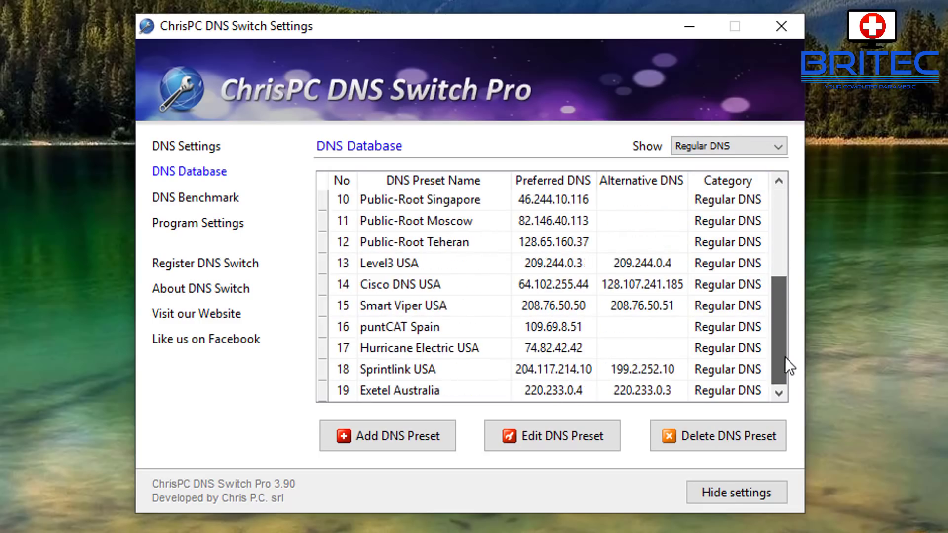
pyautogui.click(777, 148)
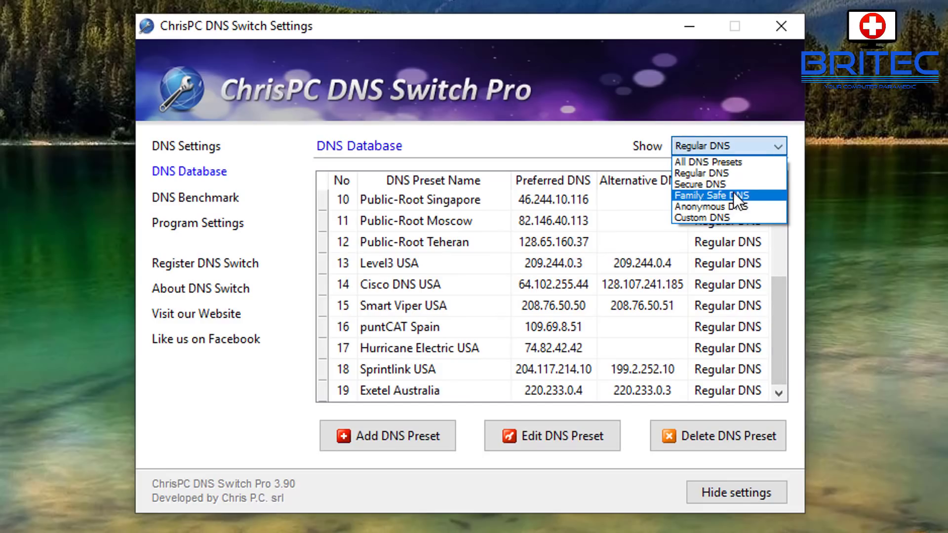
pyautogui.click(734, 185)
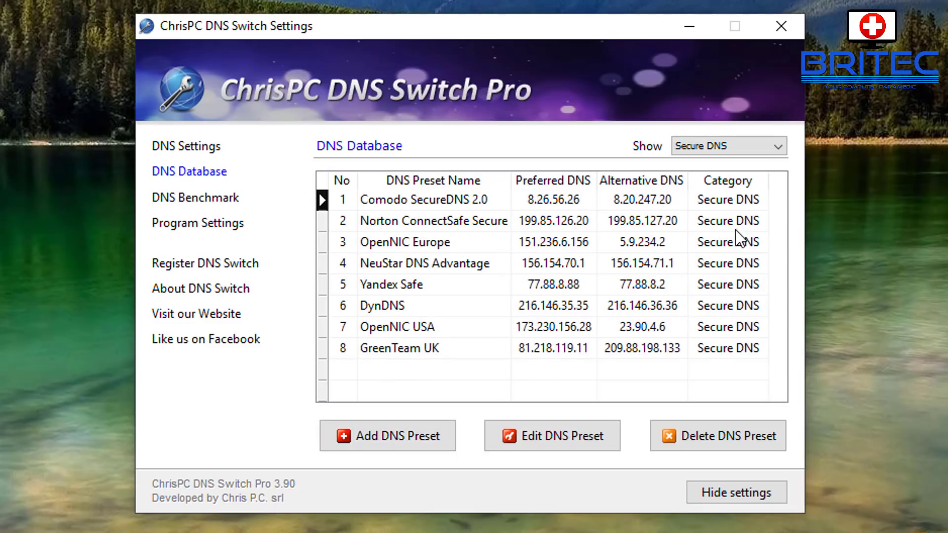
# - Show the Family Safe, Anonymous and empty Custom DNS lists, then open the DNS Benchmark
pyautogui.click(775, 146)
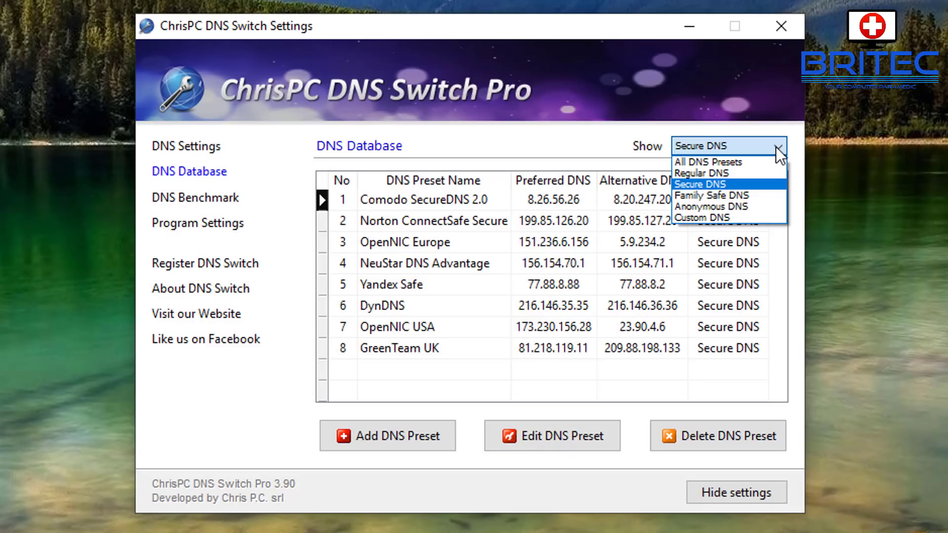
pyautogui.click(754, 194)
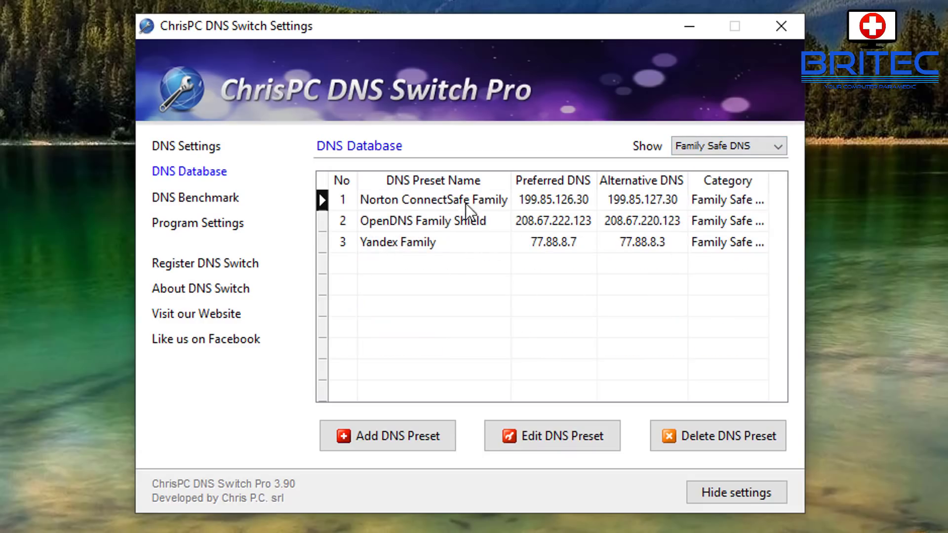
pyautogui.click(781, 144)
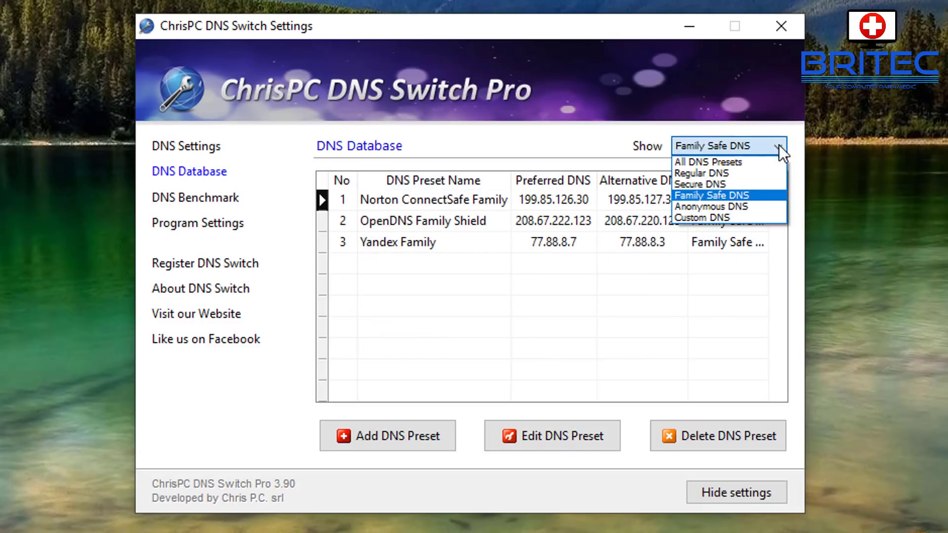
pyautogui.click(711, 204)
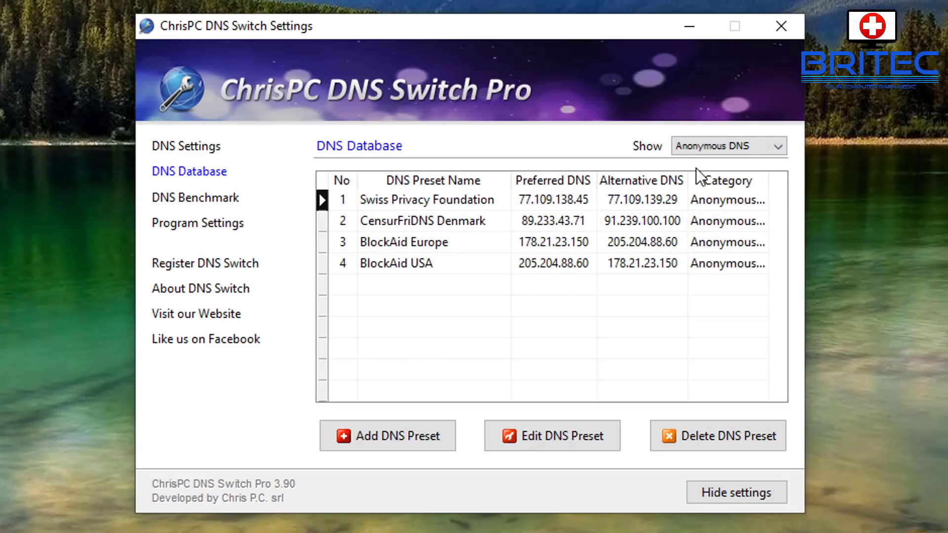
pyautogui.click(777, 149)
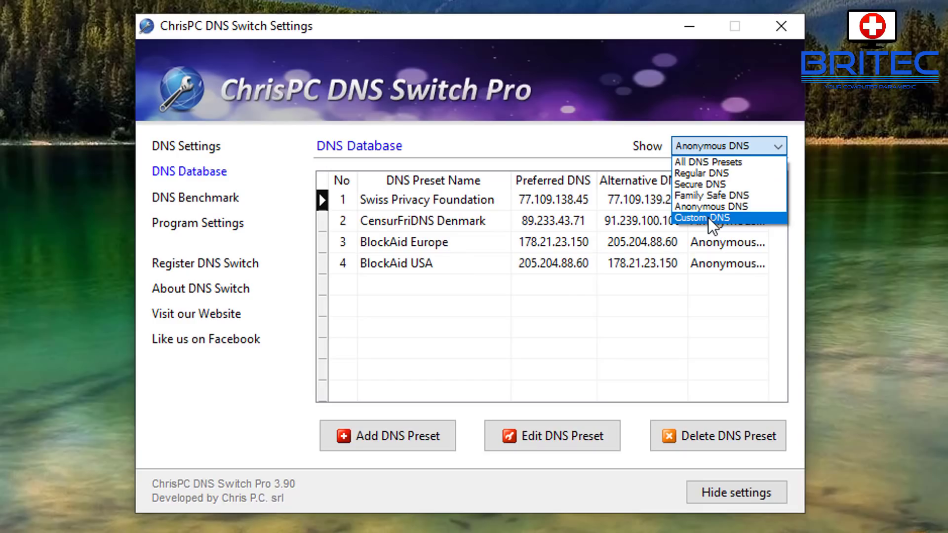
pyautogui.click(706, 217)
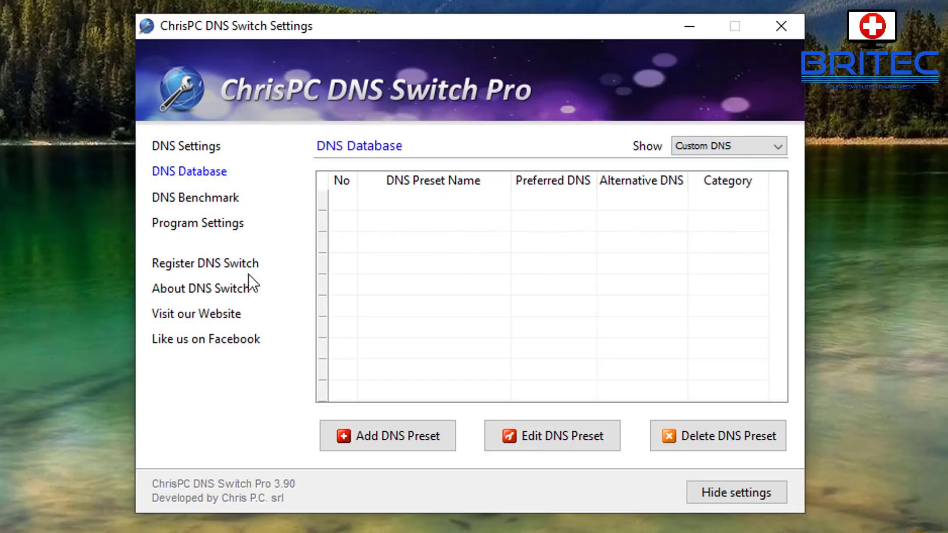
pyautogui.click(214, 199)
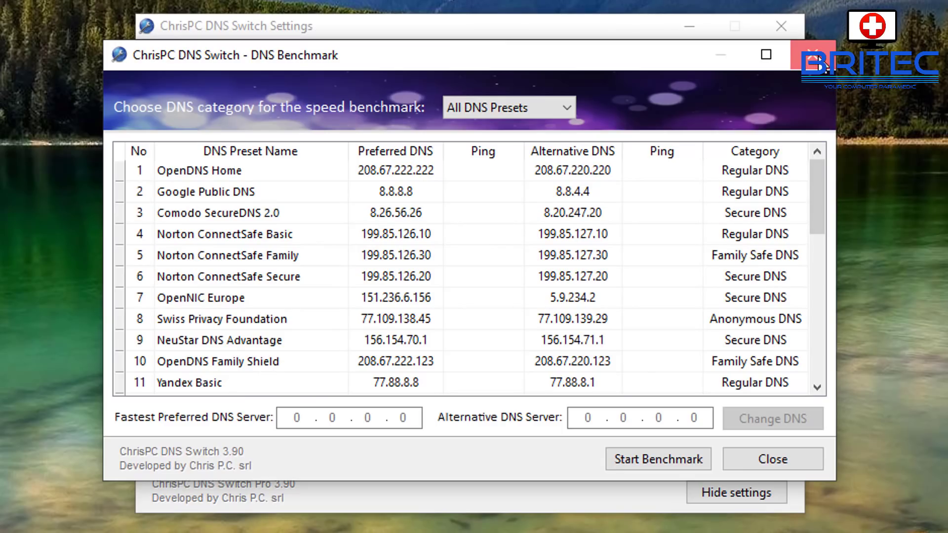
# - Close the DNS Benchmark window, returning to the empty Custom DNS list
pyautogui.click(813, 56)
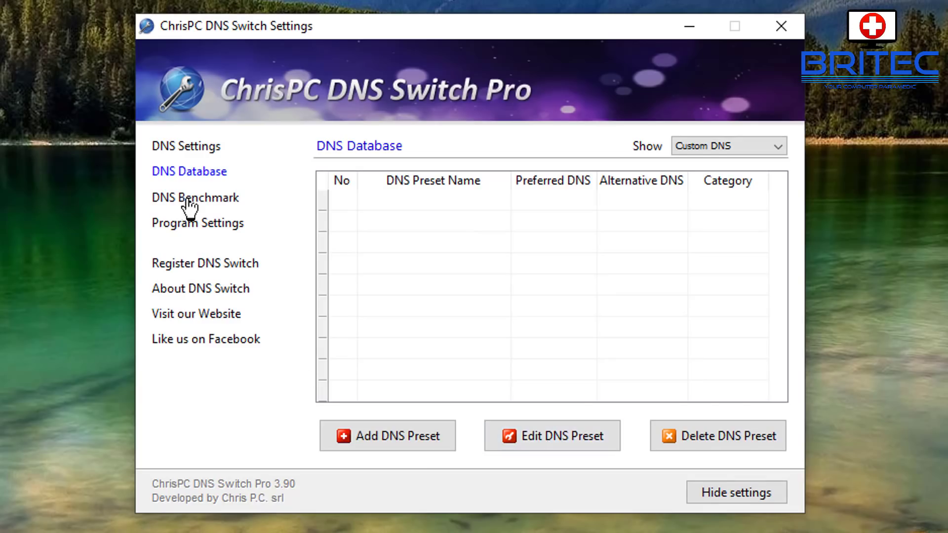
# - Go to DNS Settings and keep the Killer E2200 Gigabit Ethernet Controller as the adapter
pyautogui.click(193, 147)
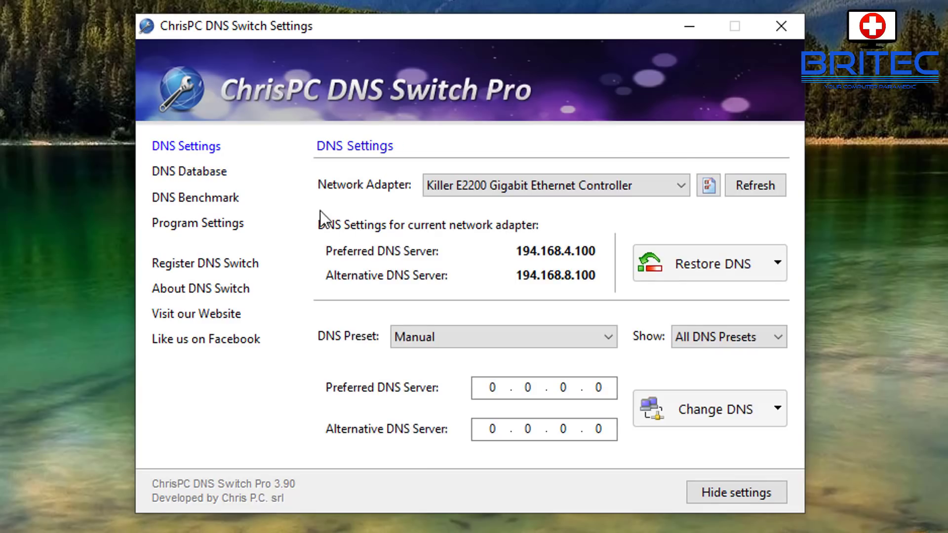
pyautogui.click(681, 187)
pyautogui.click(682, 188)
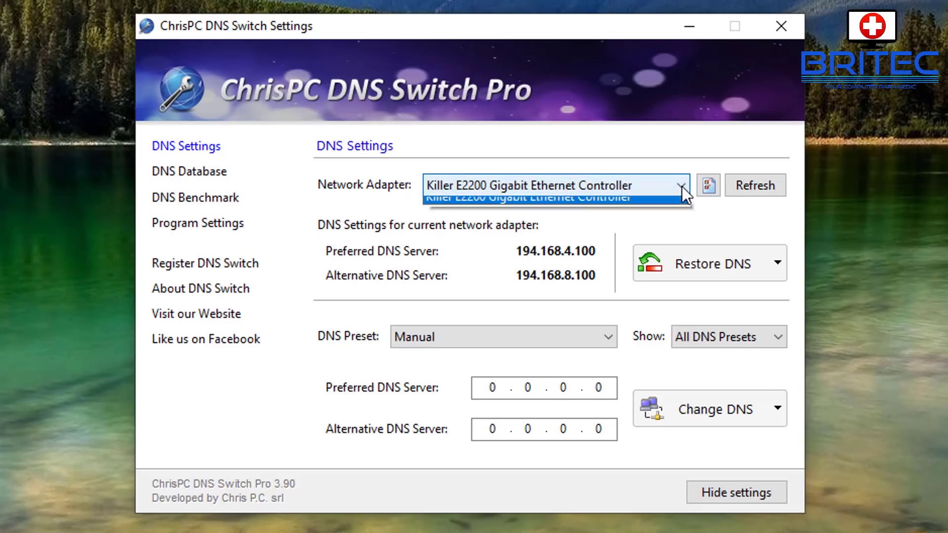
pyautogui.click(376, 198)
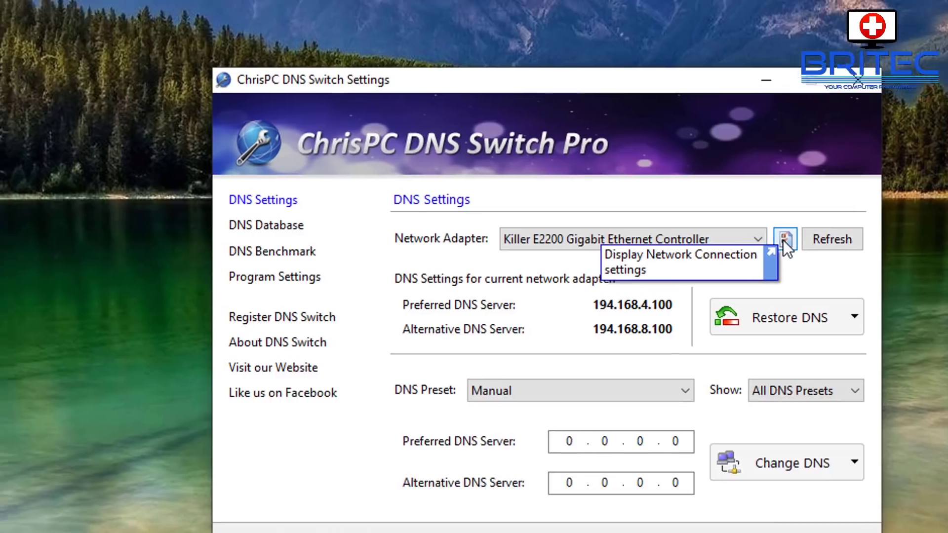
# - Open the Windows network connection settings, then view and dismiss the Restore DNS options
pyautogui.click(708, 186)
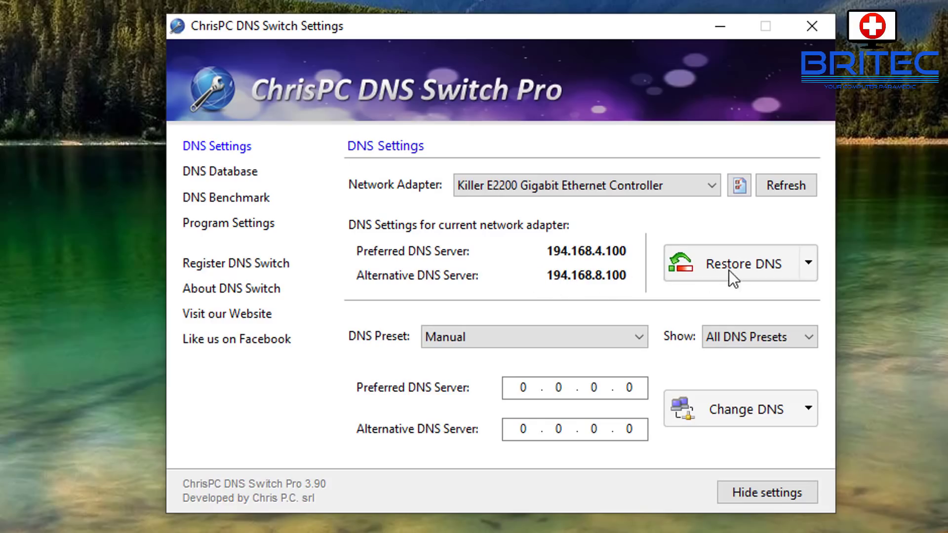
pyautogui.click(809, 264)
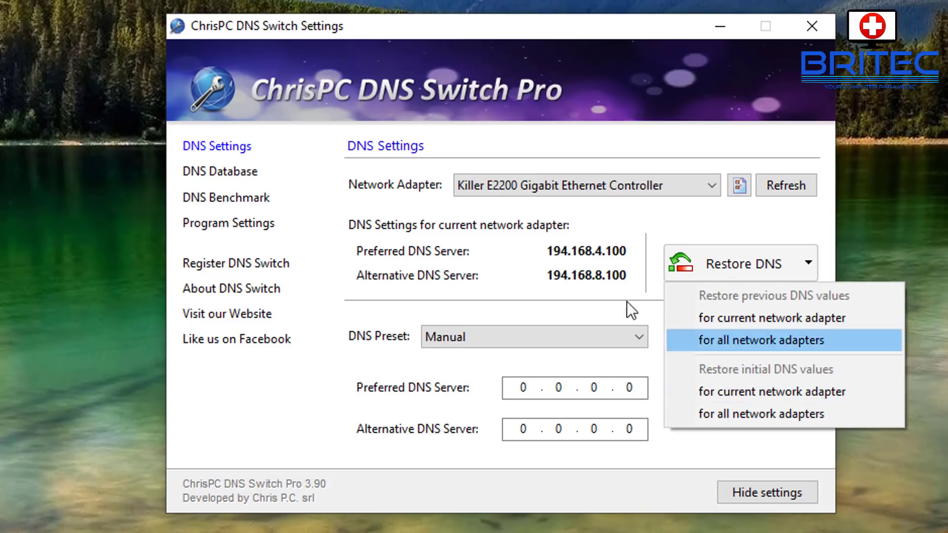
pyautogui.click(564, 297)
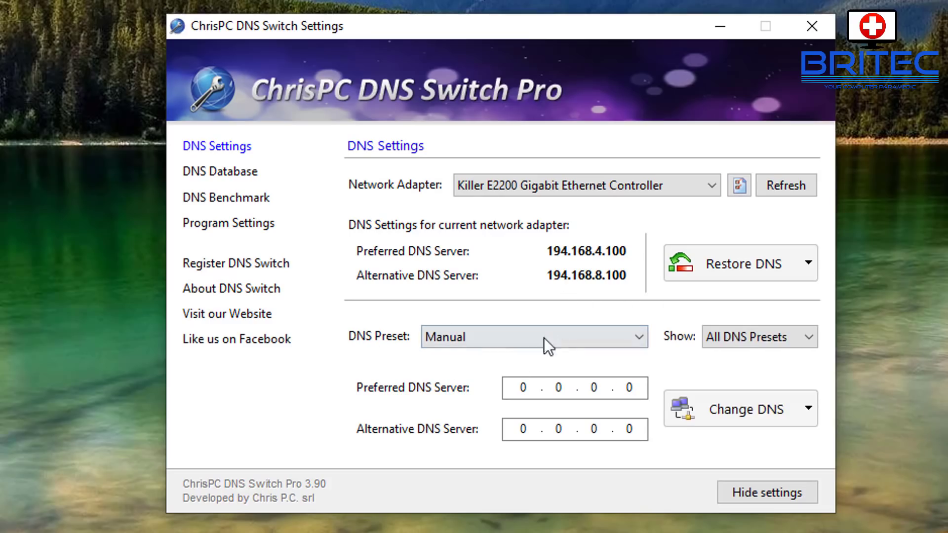
# - Limit presets to Regular DNS and select 1. OpenDNS Home (208.67.222.222, 208.67.220.220)
pyautogui.click(604, 335)
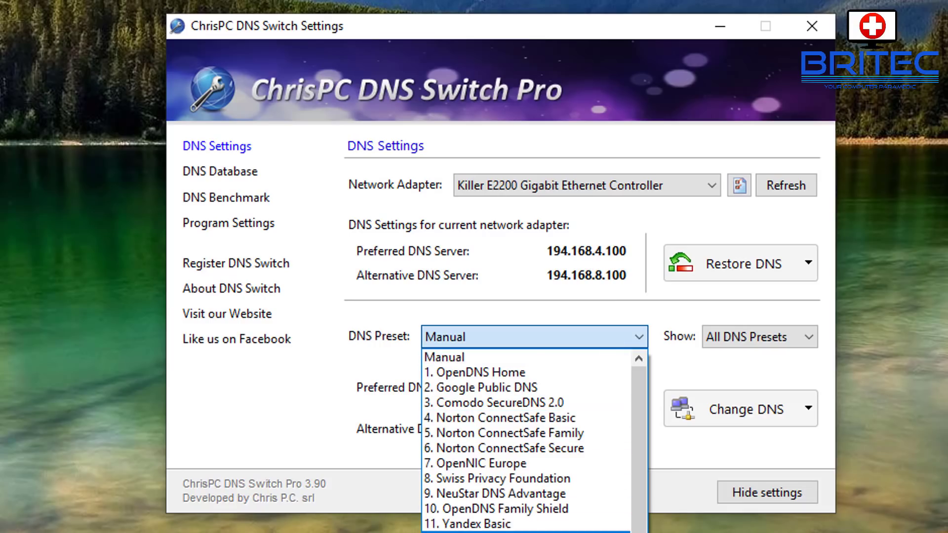
pyautogui.scroll(-2, 526, 439)
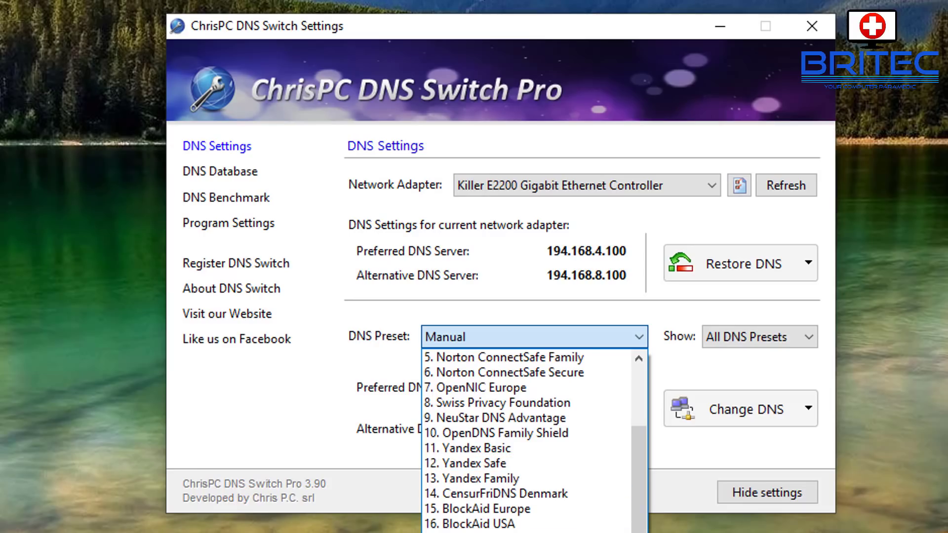
pyautogui.click(378, 301)
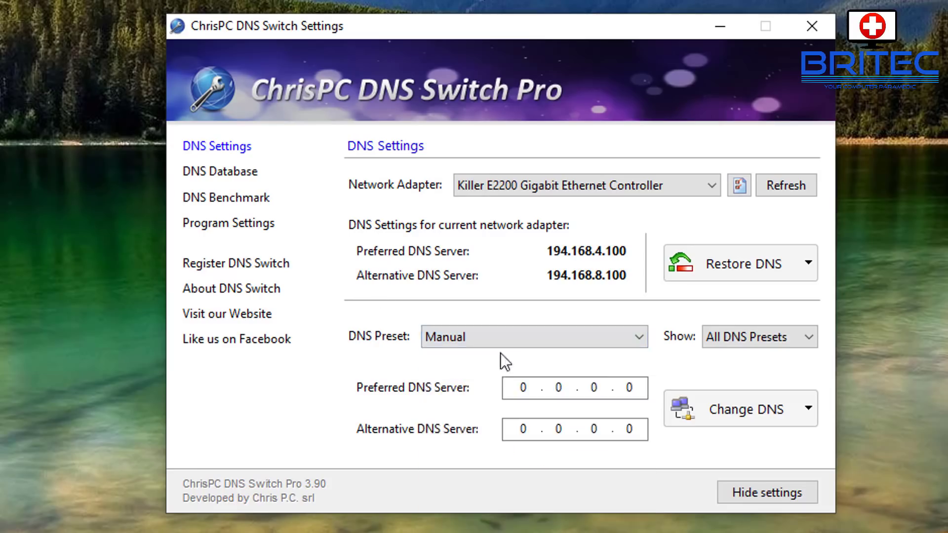
pyautogui.click(800, 336)
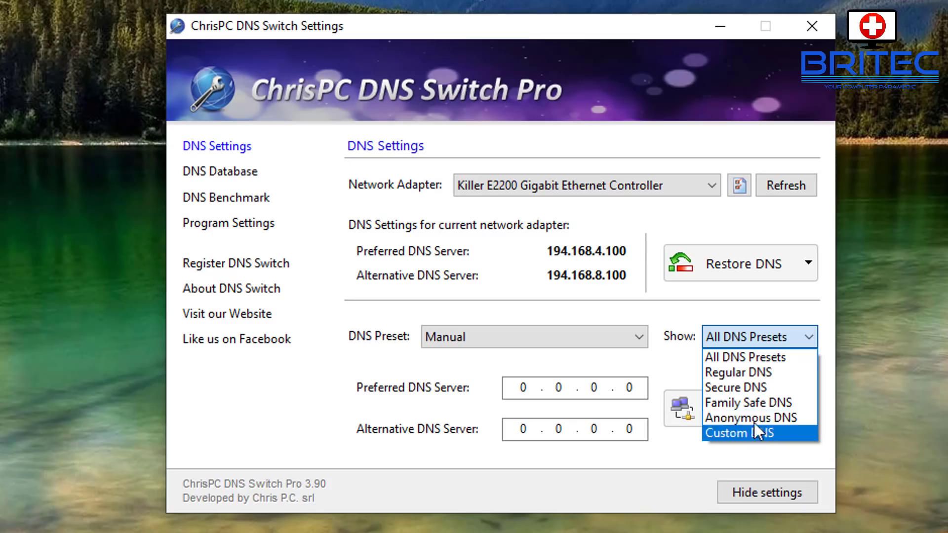
pyautogui.click(759, 375)
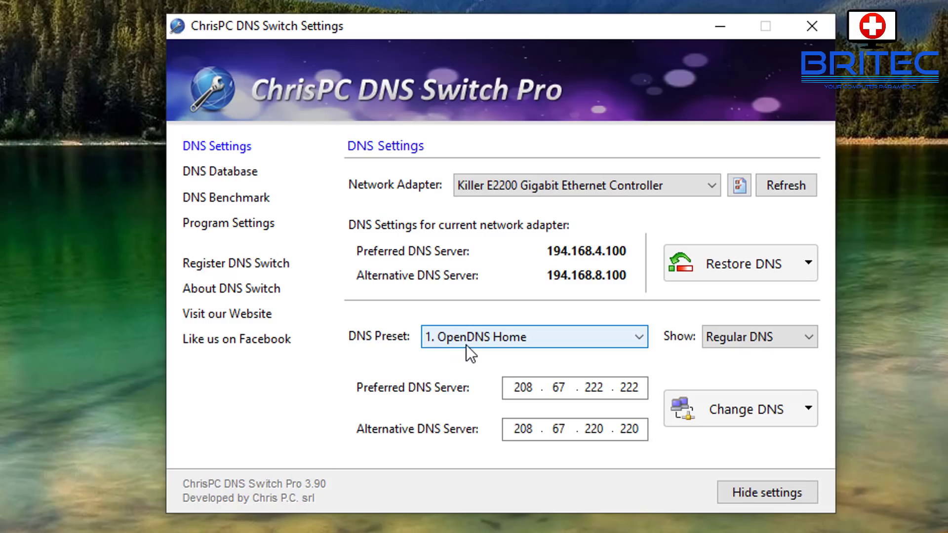
pyautogui.click(643, 338)
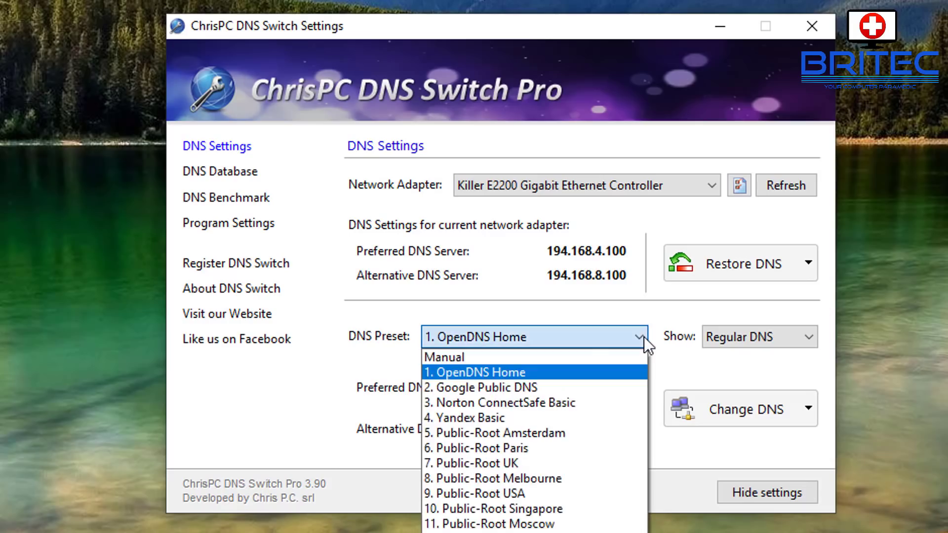
pyautogui.click(644, 337)
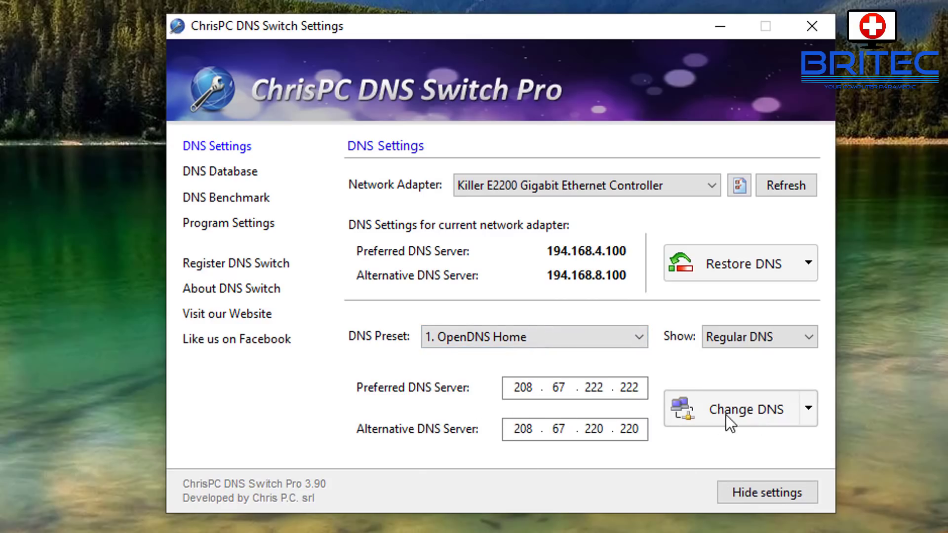
# - Apply the OpenDNS Home servers to the Killer E2200 adapter, confirm with Yes, and close the success message
pyautogui.click(810, 408)
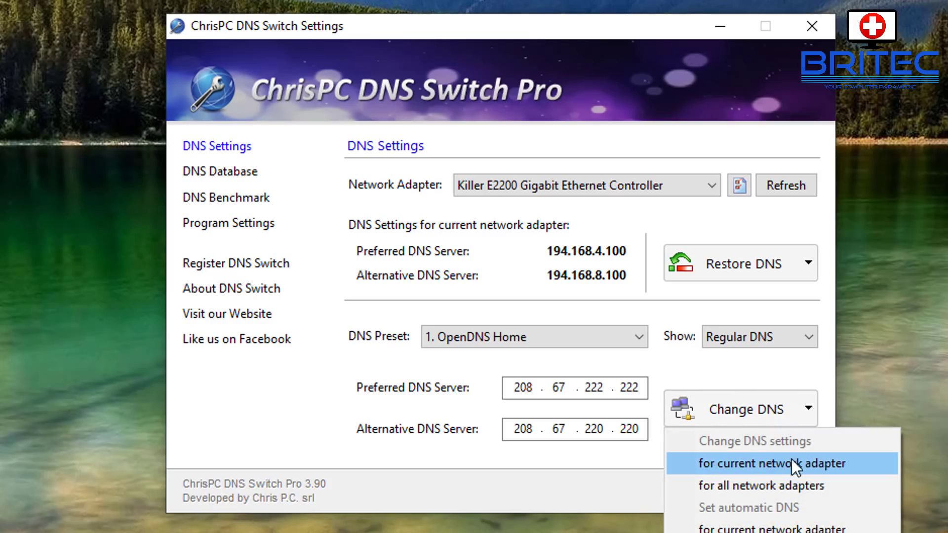
pyautogui.click(729, 410)
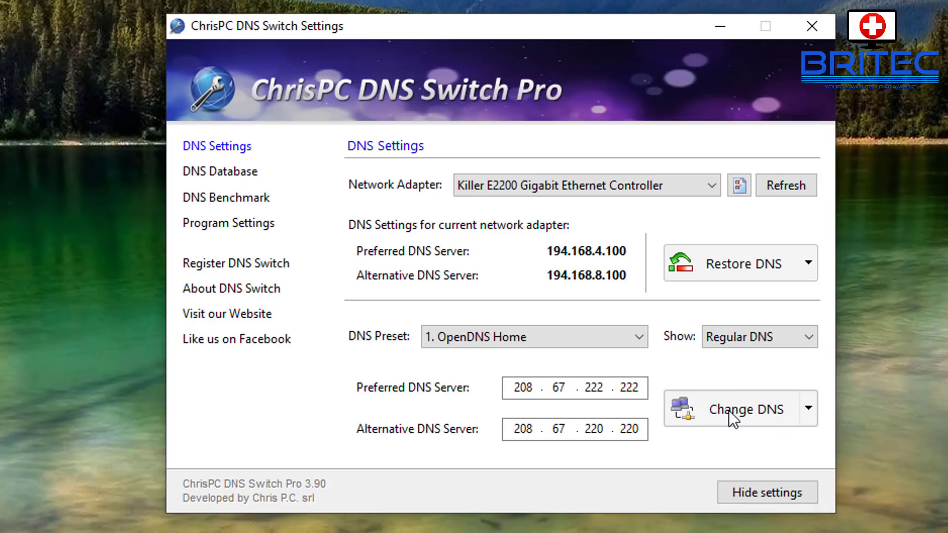
pyautogui.click(729, 410)
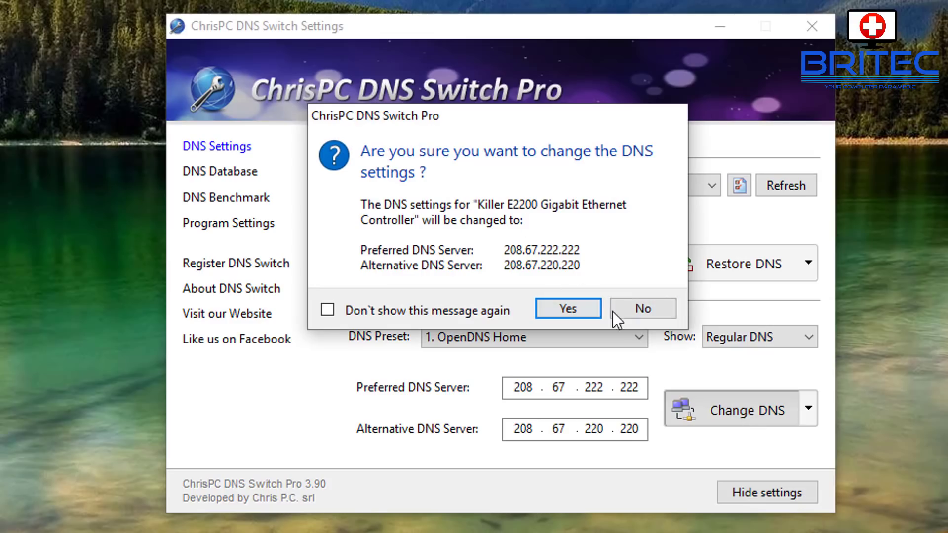
pyautogui.click(558, 307)
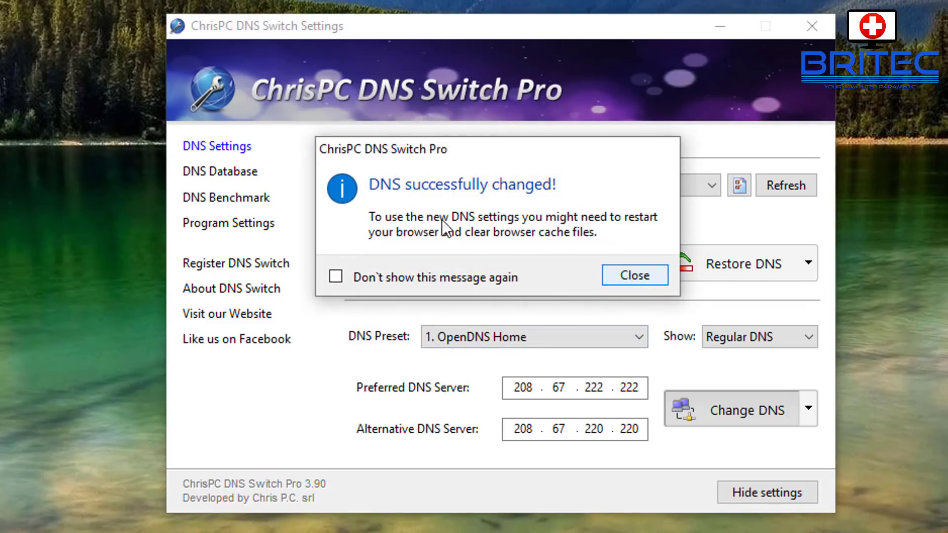
pyautogui.click(633, 280)
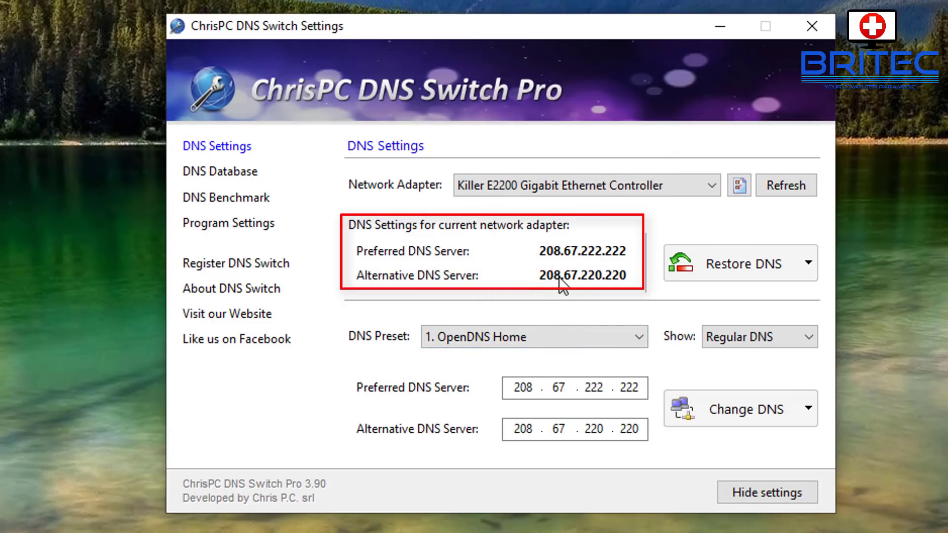
# - Confirm Ethernet's IPv4 DNS reads 208.67.222.222 and 208.67.220.220, then close both property windows unchanged
pyautogui.click(740, 191)
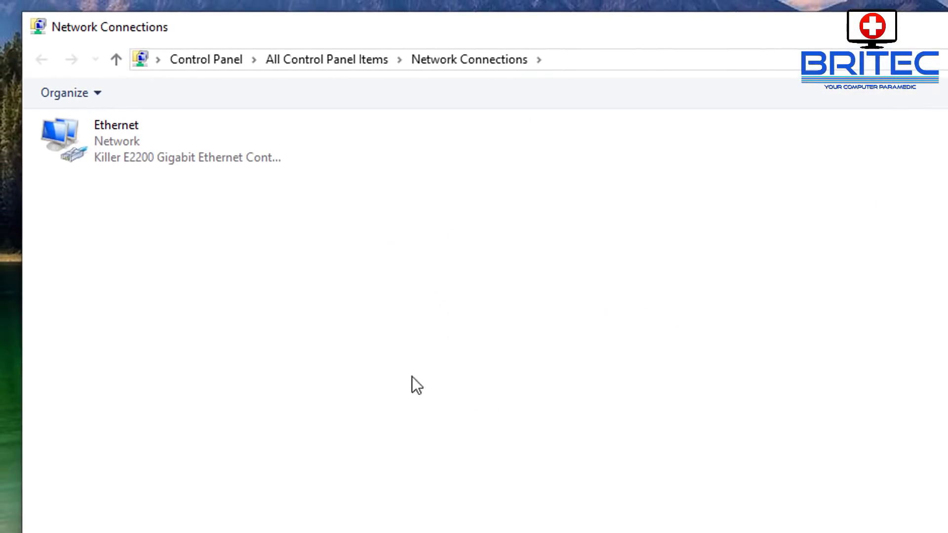
pyautogui.doubleClick(129, 153)
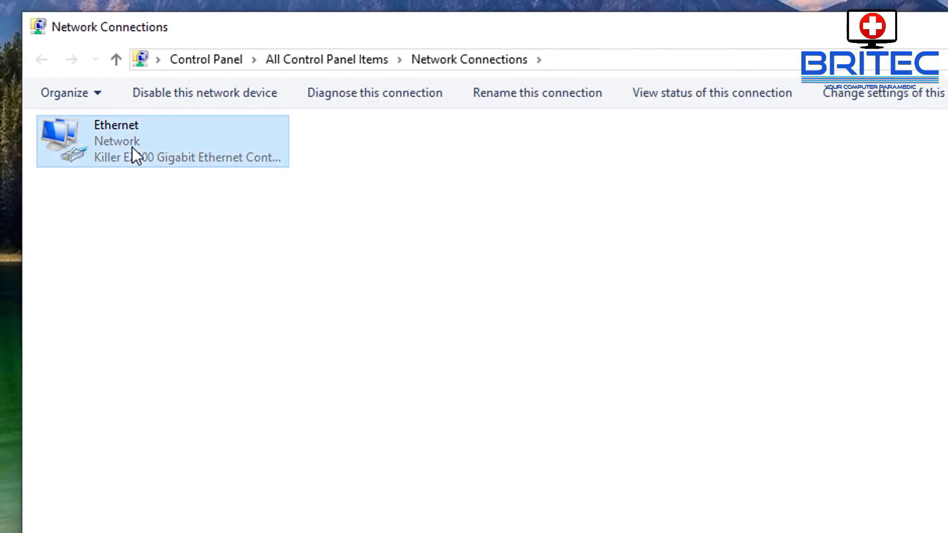
pyautogui.click(487, 509)
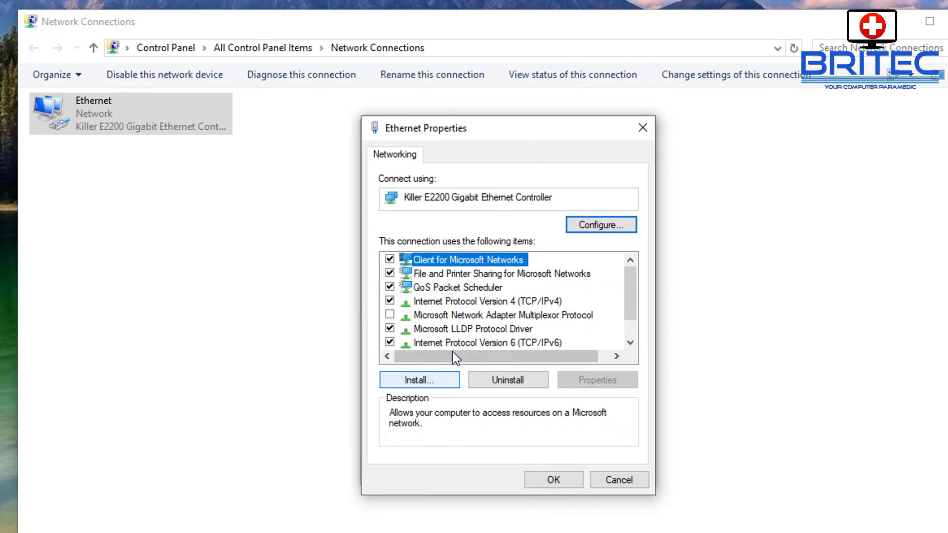
pyautogui.doubleClick(494, 302)
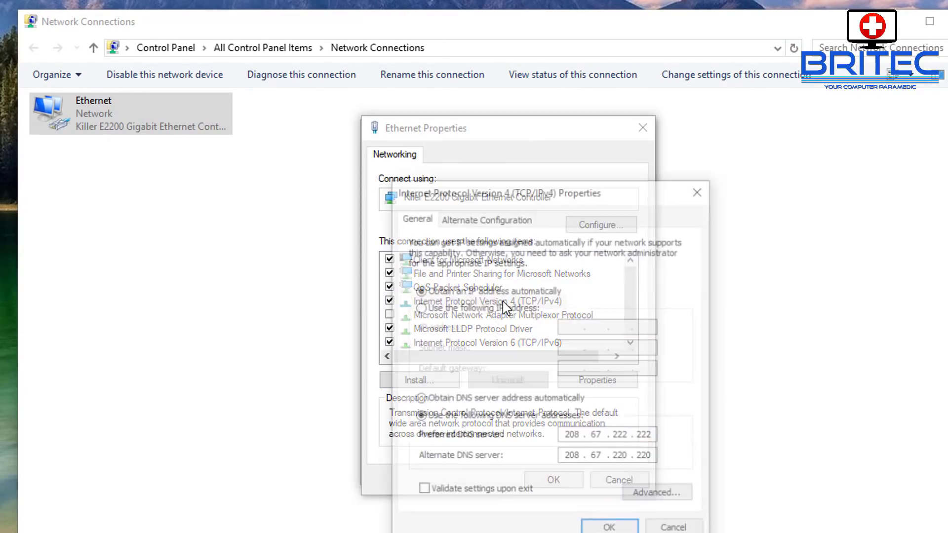
pyautogui.moveTo(568, 190); pyautogui.dragTo(525, 137)
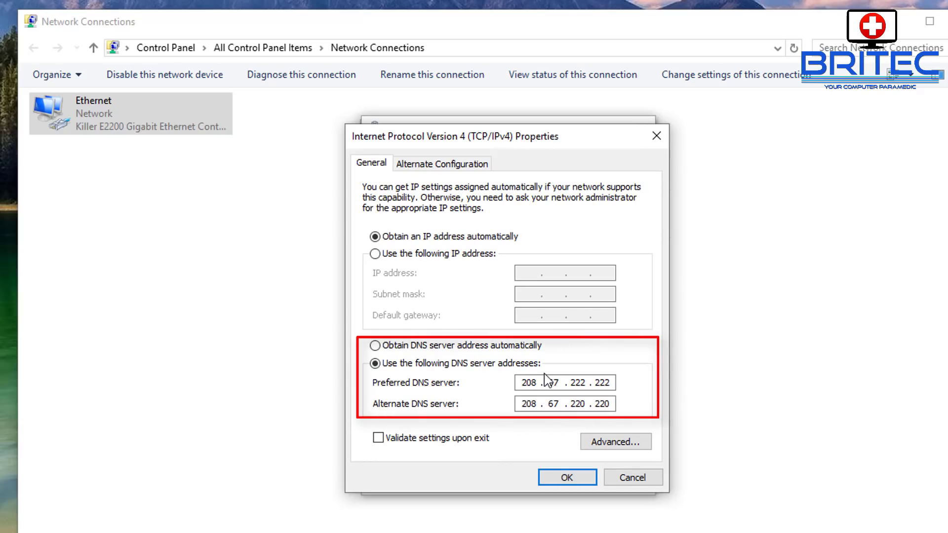
pyautogui.click(632, 478)
pyautogui.click(642, 132)
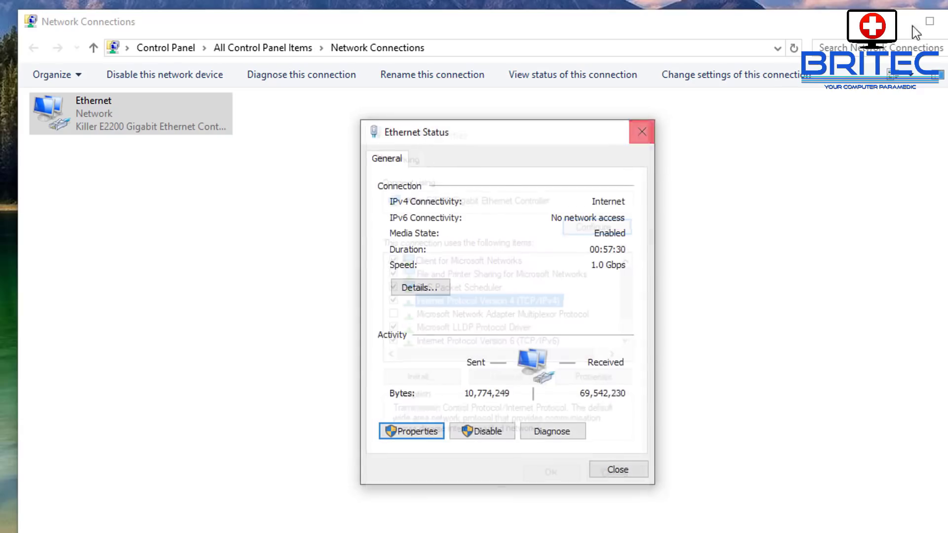
# - Close the Ethernet Status window and reopen the DNS Benchmark listing All DNS Presets
pyautogui.click(642, 131)
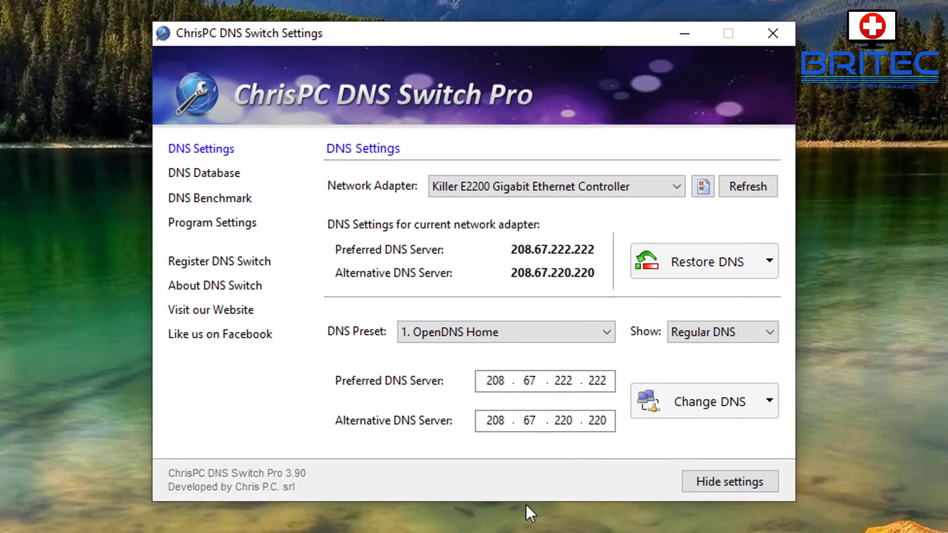
pyautogui.click(217, 200)
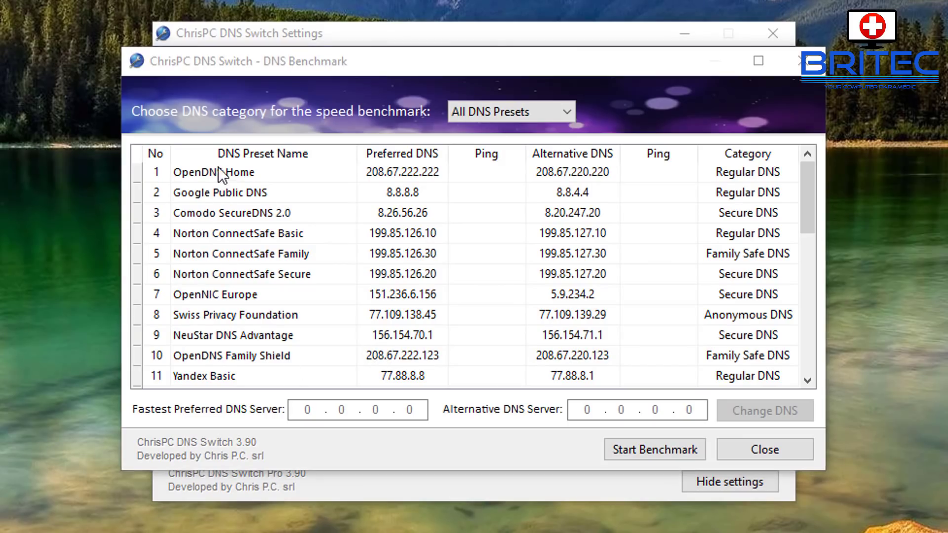
# - Benchmark all DNS presets, with Level3 USA fastest at 14 ms, and close without changing DNS
pyautogui.click(218, 168)
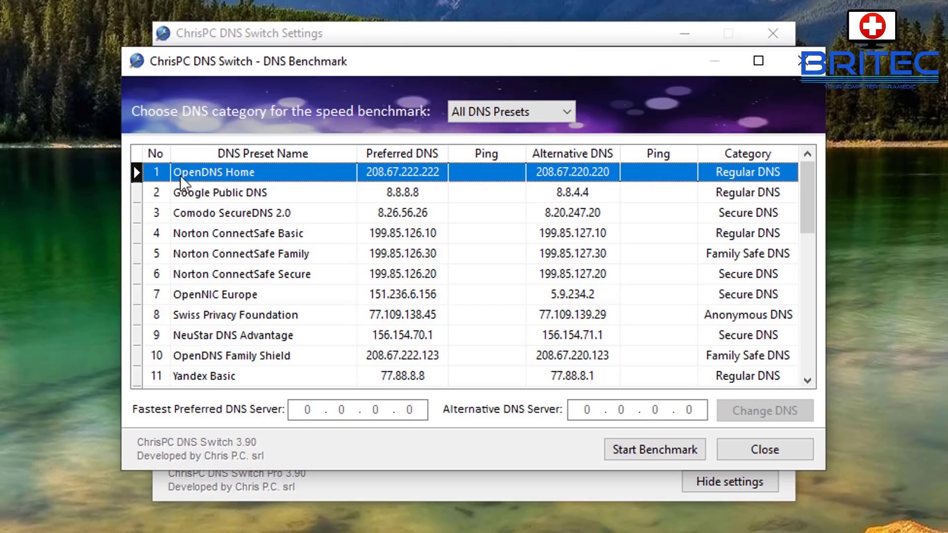
pyautogui.click(648, 455)
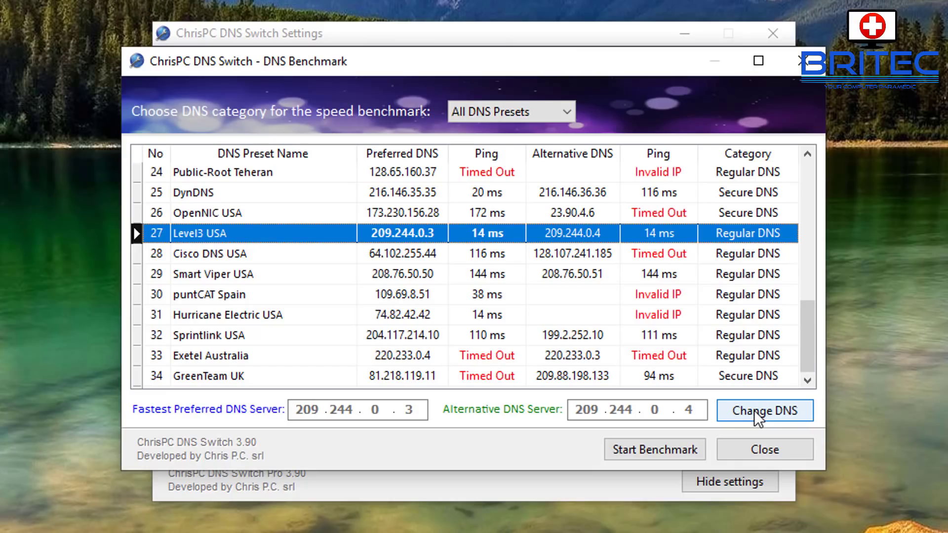
pyautogui.click(771, 446)
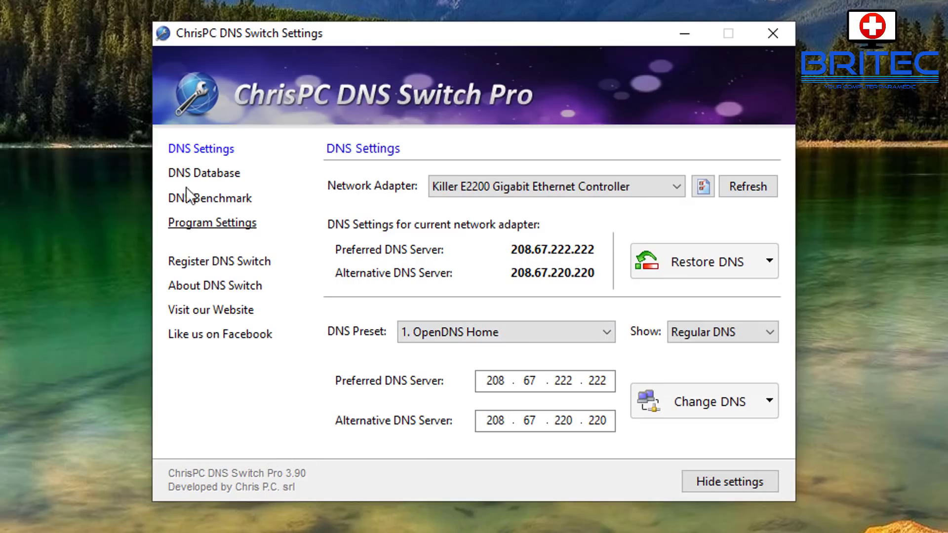
# - In Program Settings, uncheck Family Safe DNS Presets, then go back to DNS Settings
pyautogui.click(228, 227)
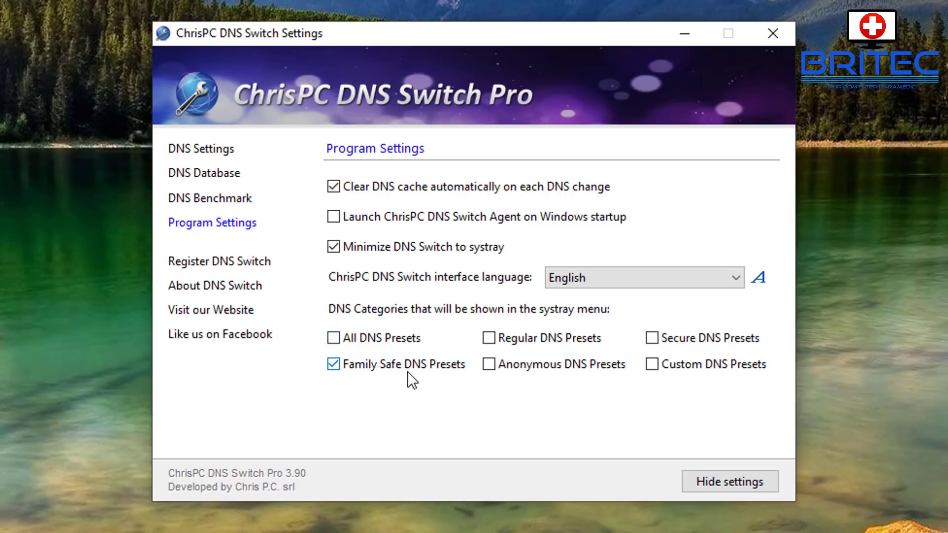
pyautogui.click(383, 380)
pyautogui.click(229, 262)
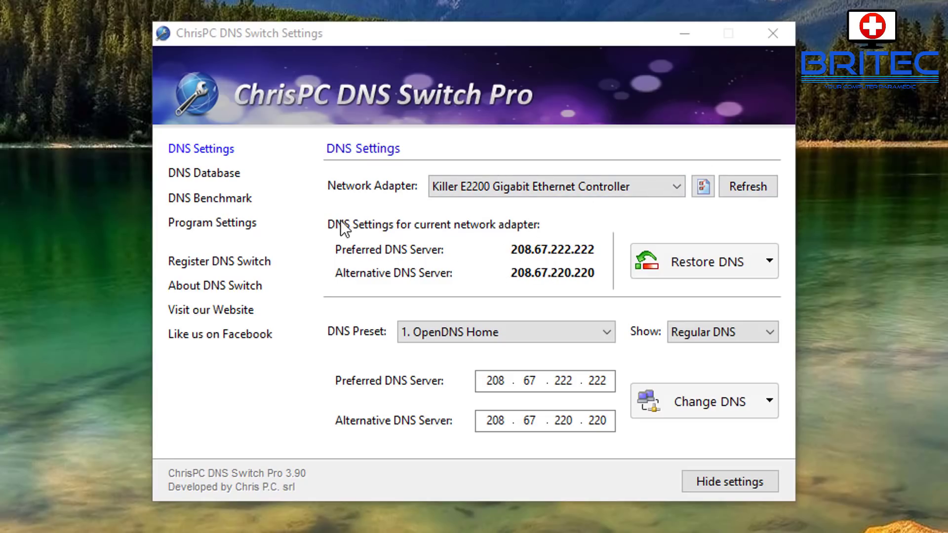
# - Restore the Killer E2200 adapter's previous DNS values 194.168.4.100 and 194.168.8.100
pyautogui.click(771, 261)
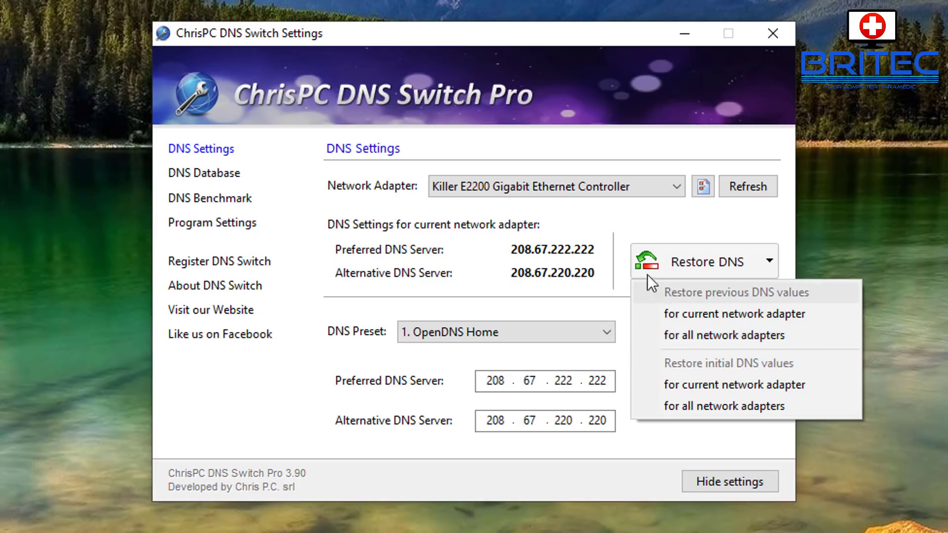
pyautogui.click(704, 315)
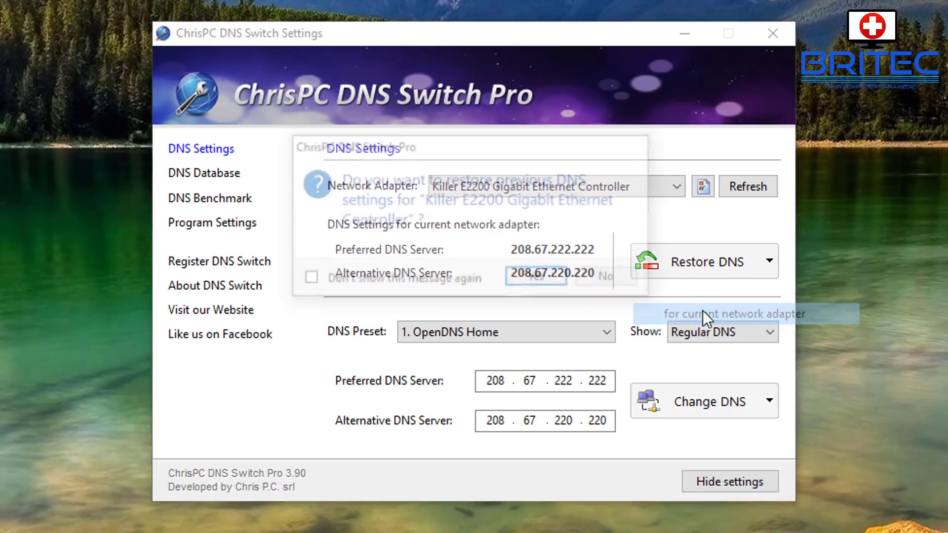
pyautogui.click(540, 276)
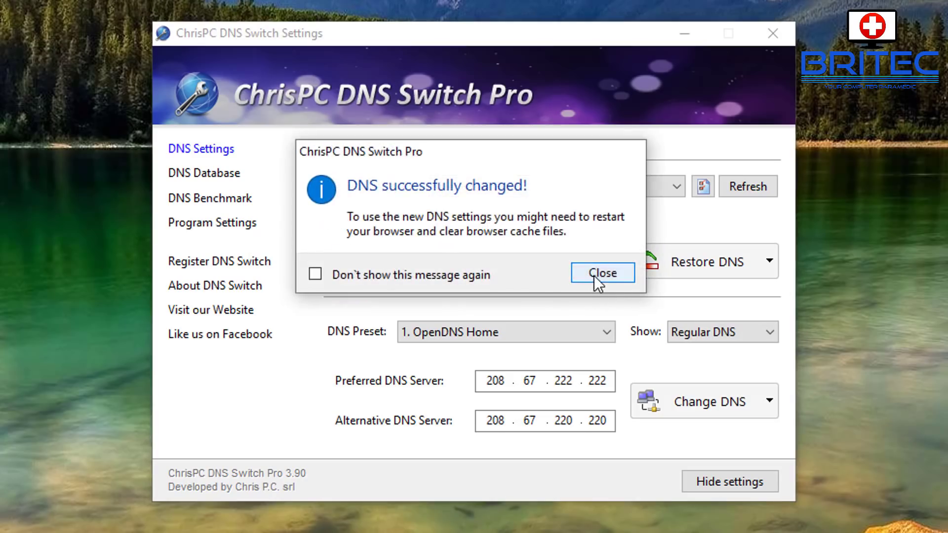
pyautogui.click(594, 275)
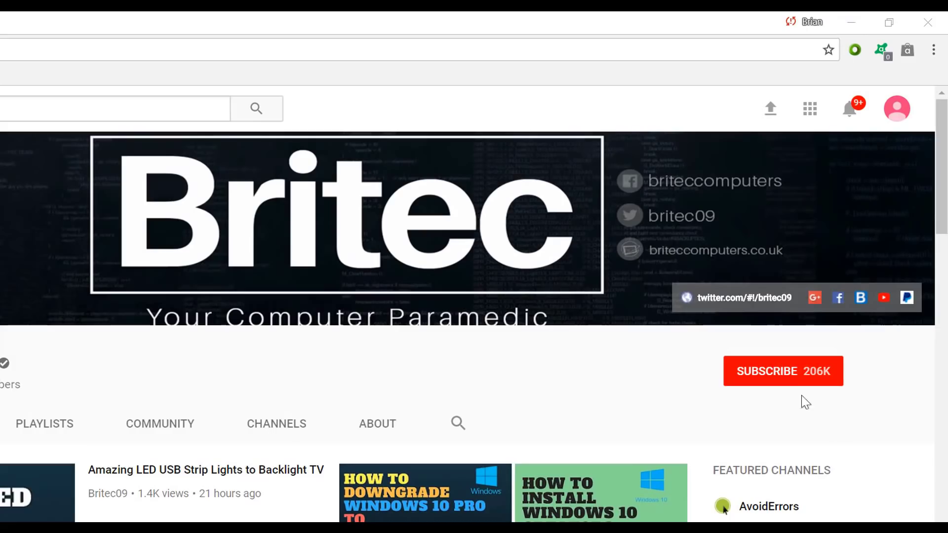
# - Subscribe to Britec's YouTube channel, now showing 206K subscribers
pyautogui.click(794, 383)
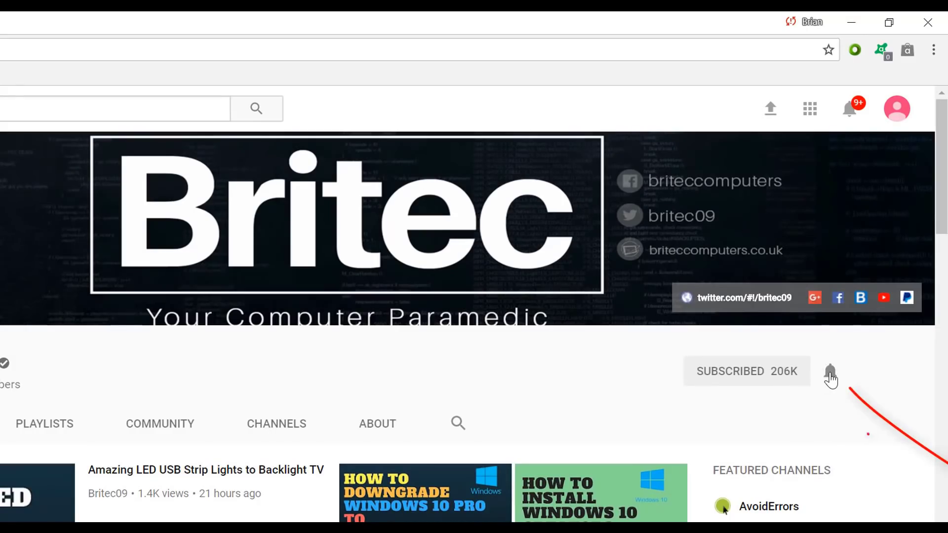